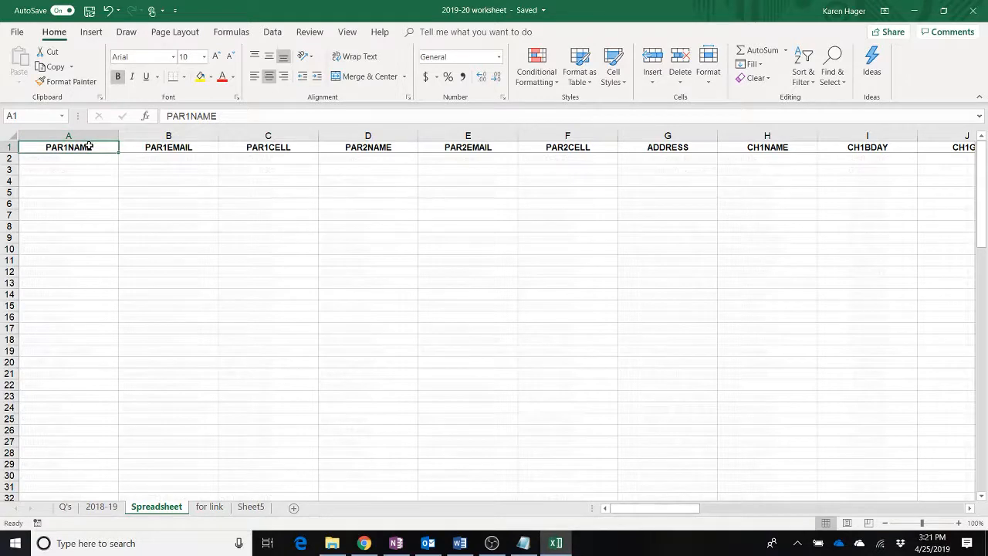
Step: Copy header row 1 of the Spreadsheet sheet and paste it transposed into Sheet5, starting at cell A1
left_click(10, 147)
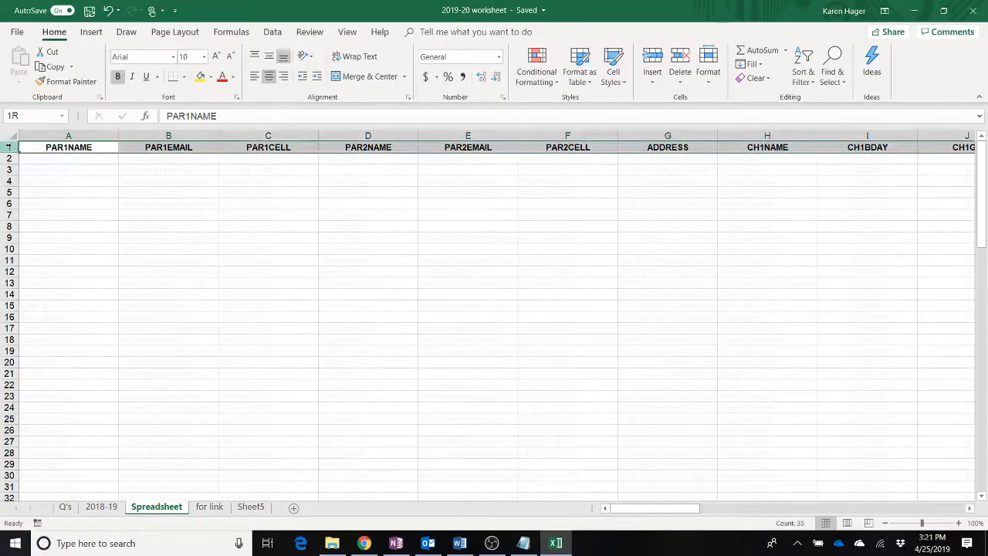
right_click(68, 143)
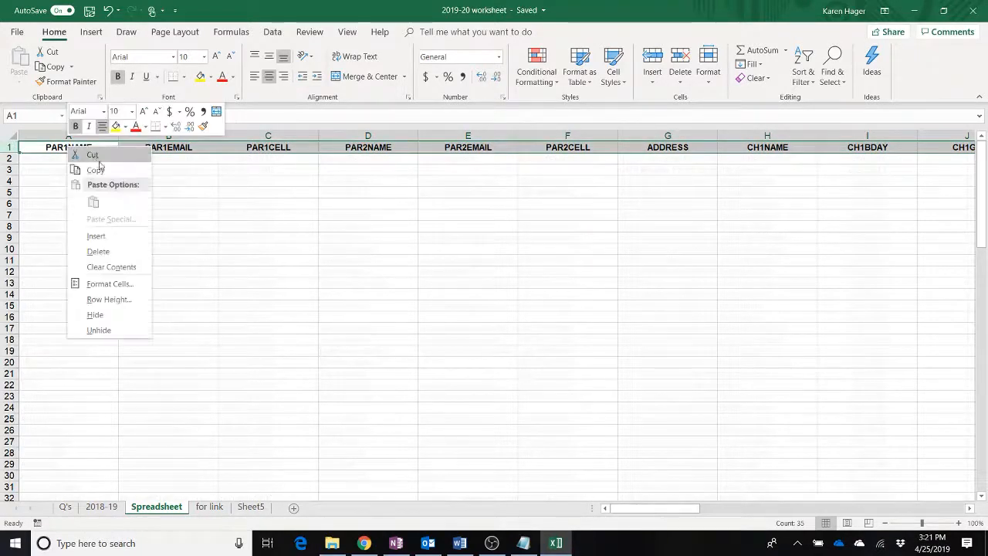
left_click(92, 167)
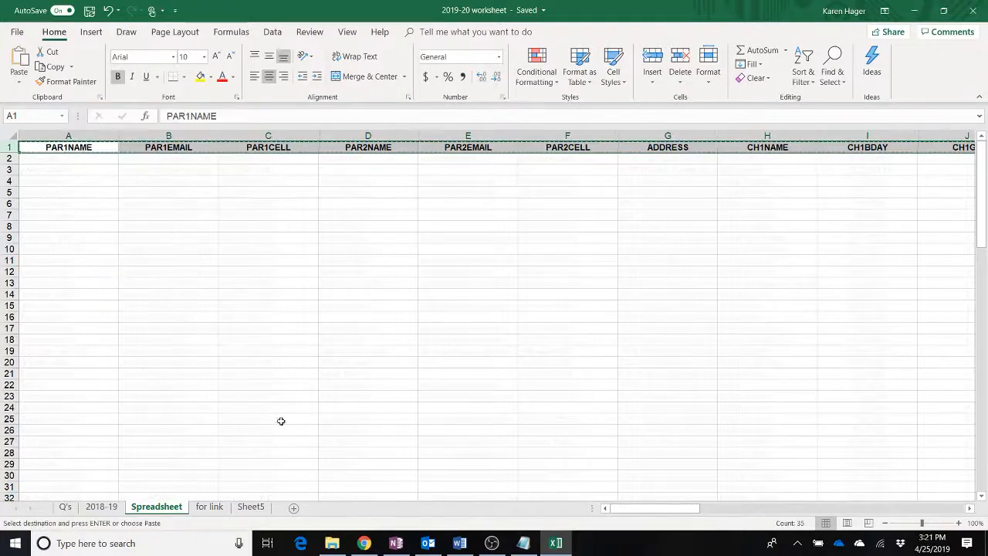
left_click(247, 506)
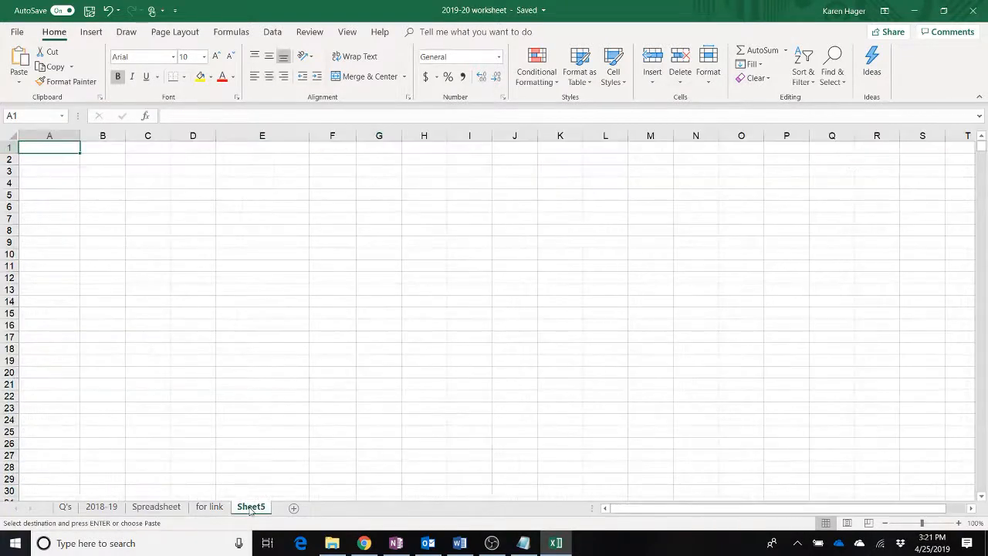
right_click(46, 150)
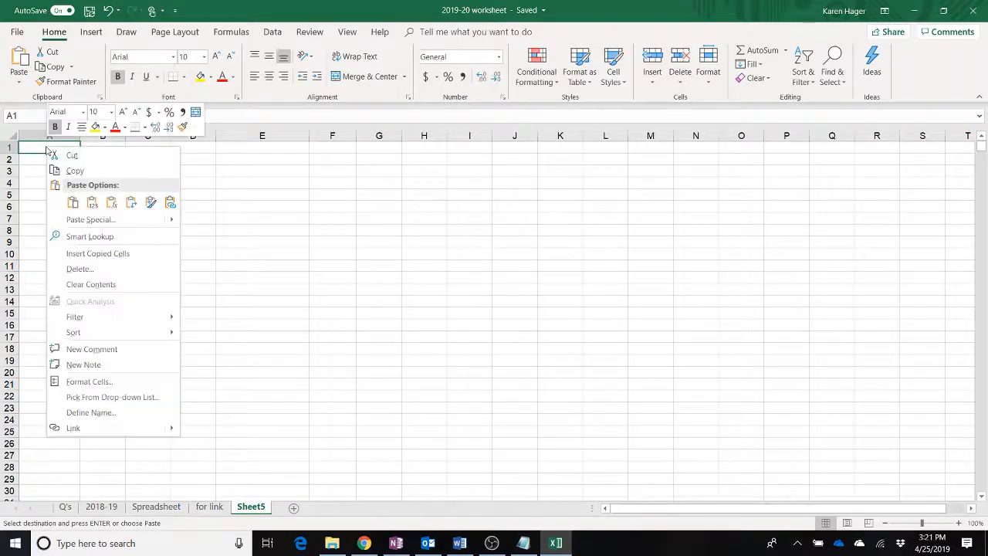
left_click(86, 219)
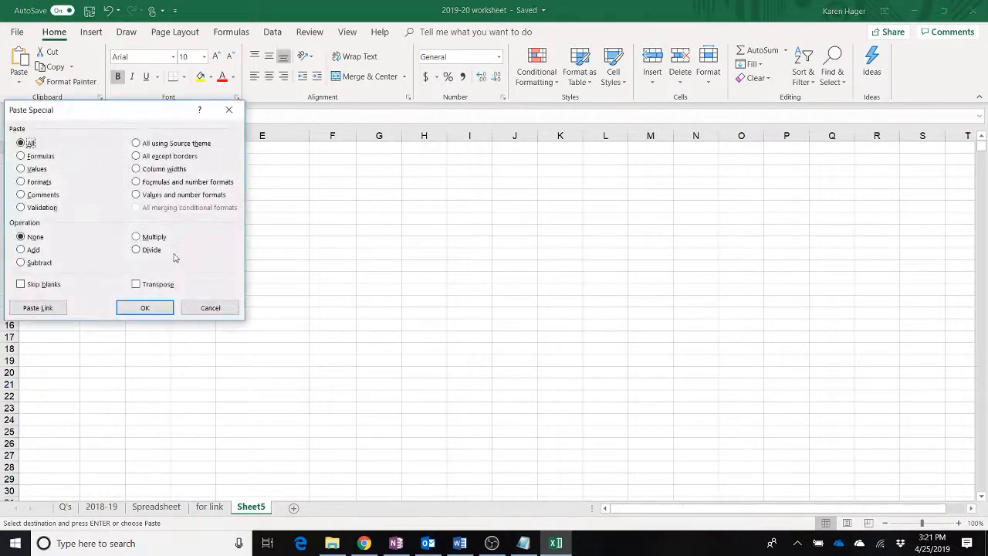
left_click(152, 288)
left_click(145, 307)
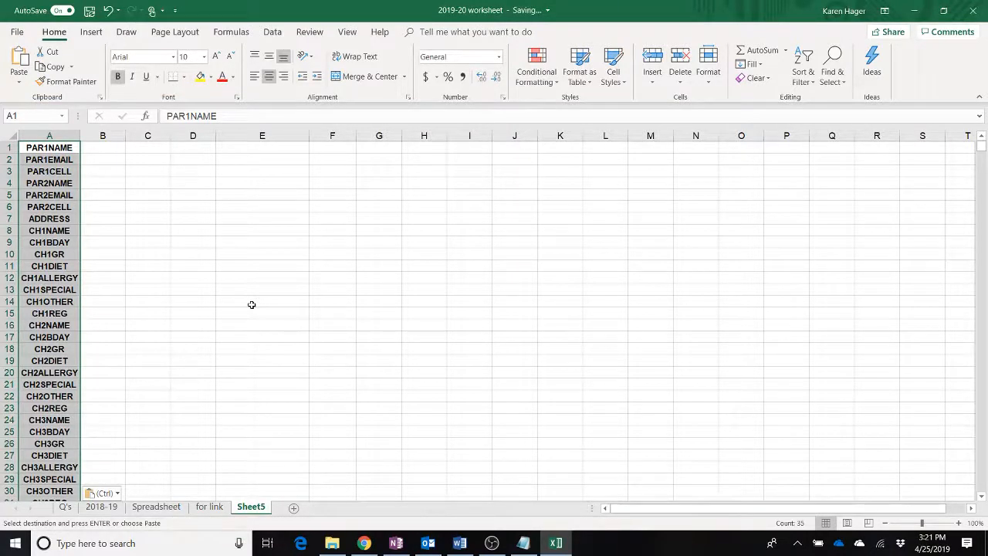
Step: Copy the column letters in column J of the "for link" sheet into Sheet5, starting at cell B1
left_click(105, 148)
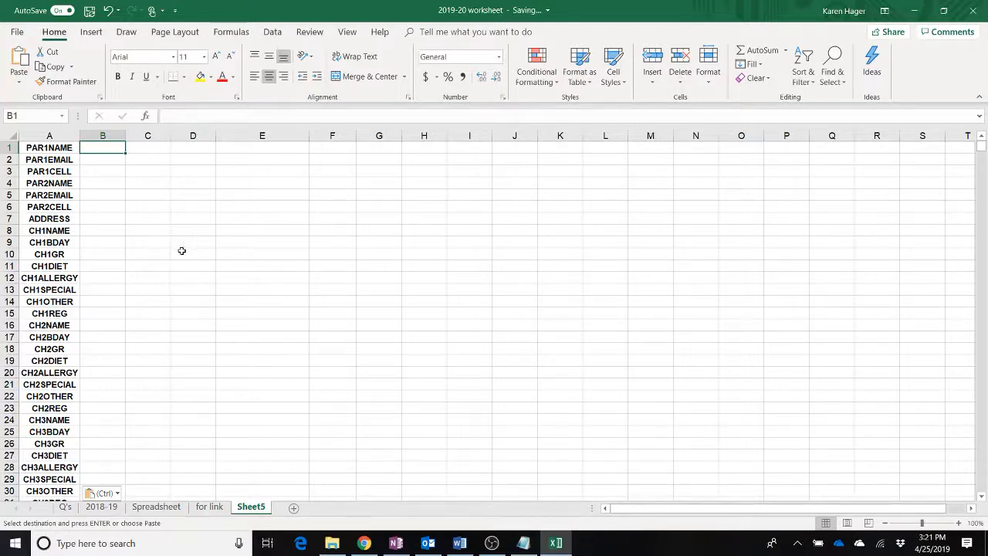
left_click(209, 507)
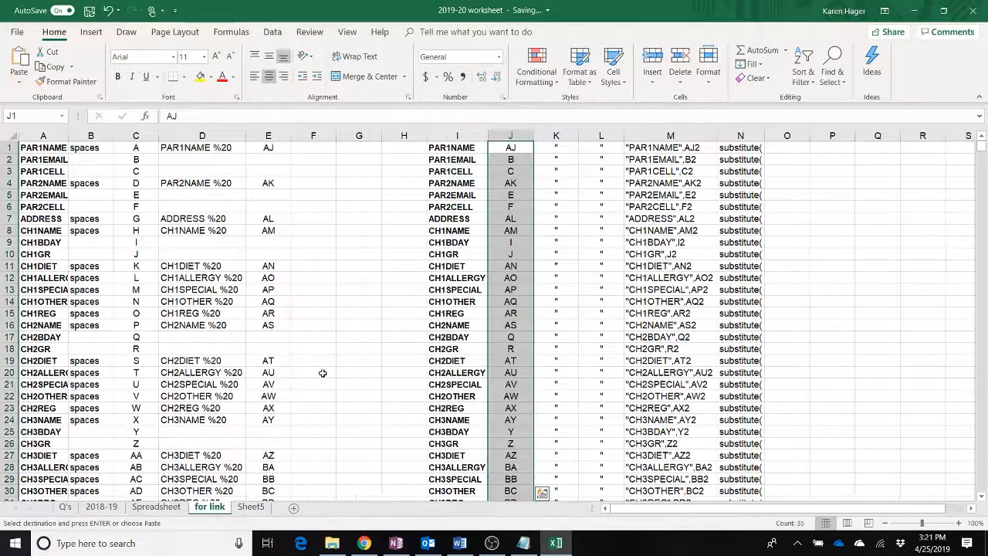
left_click(251, 507)
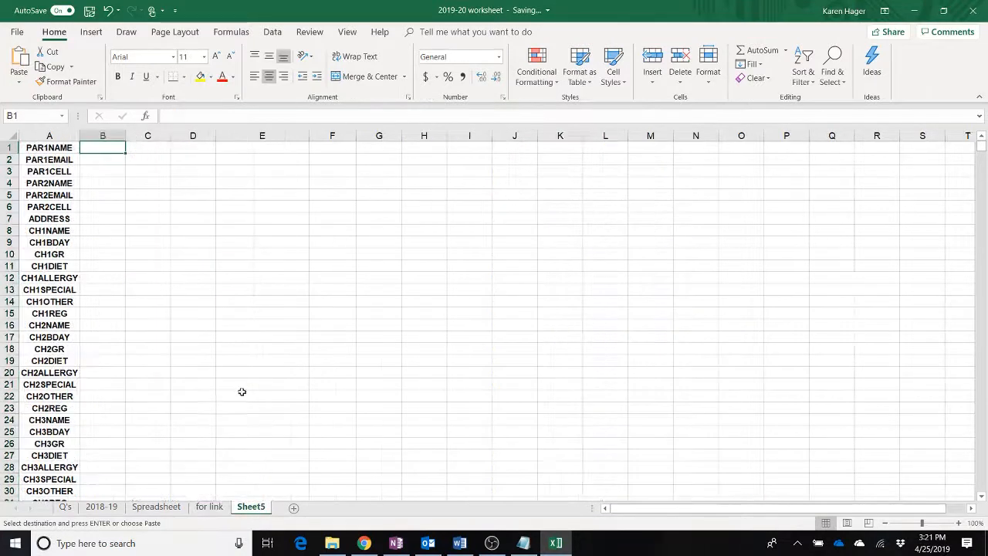
key("ctrl+v")
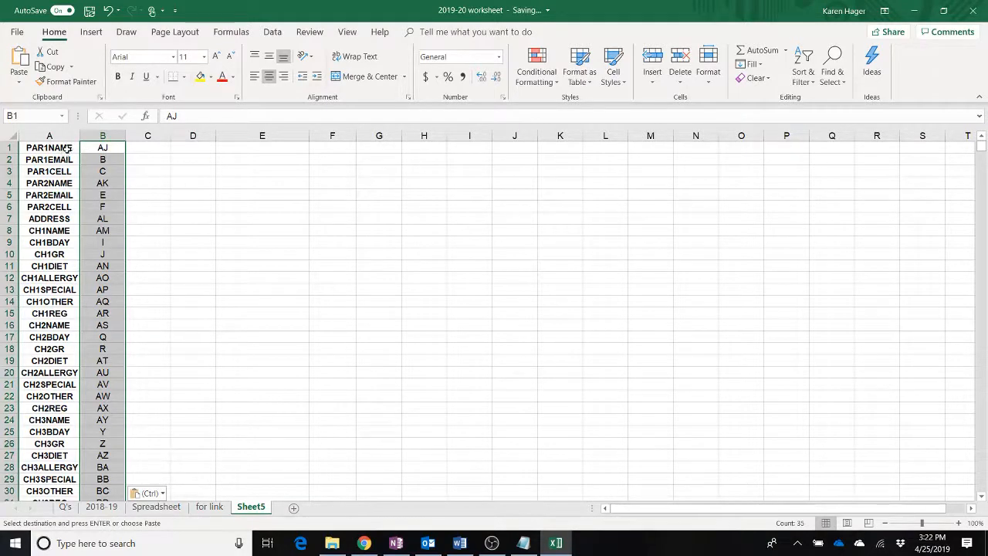
left_click(121, 150)
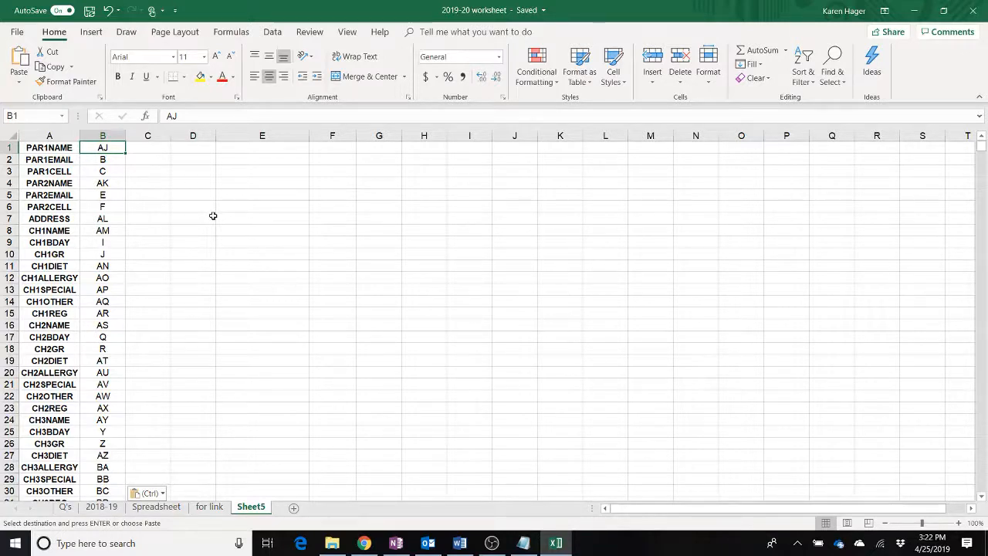
Step: Enter a double quotation mark (") in cell C1 and another one in cell D1
left_click(148, 151)
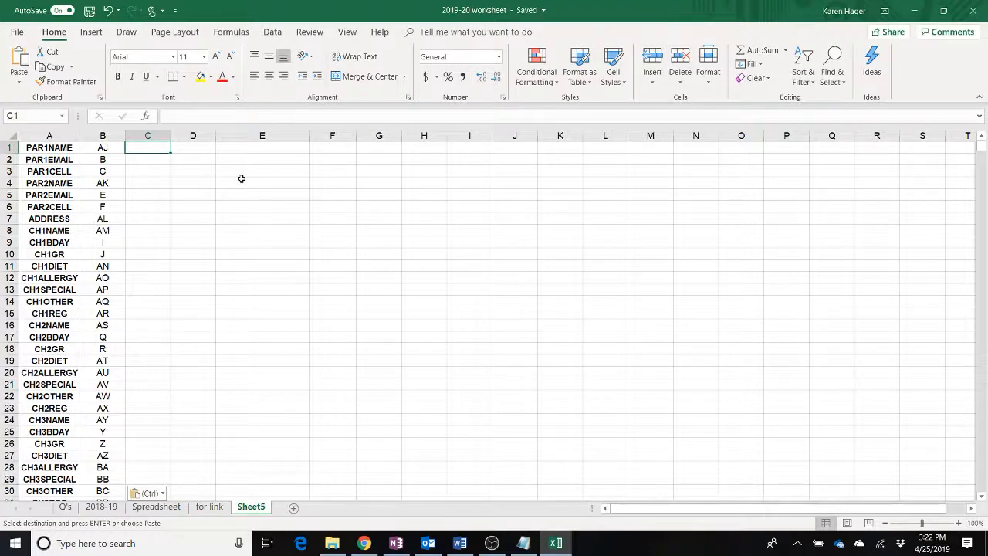
type("\"")
left_click(193, 146)
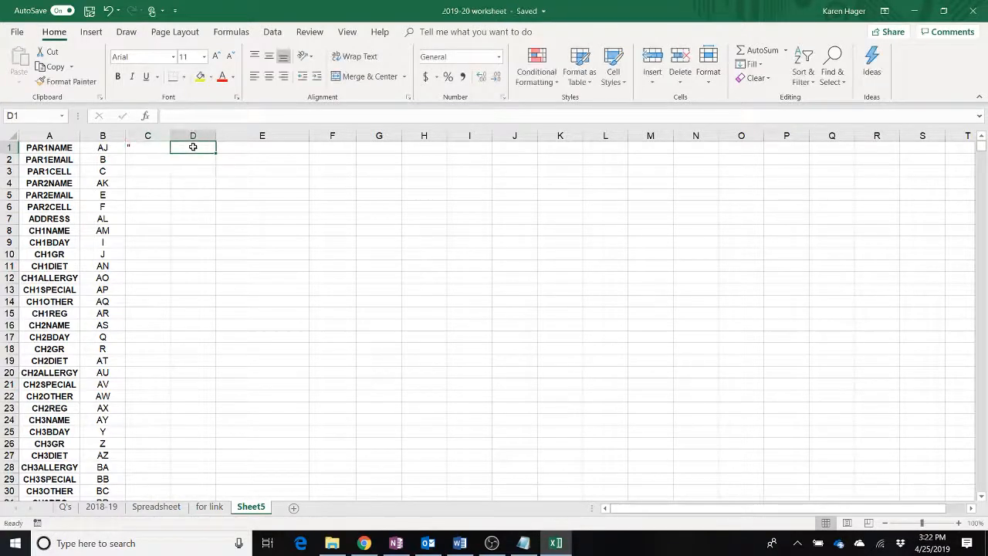
type("\"")
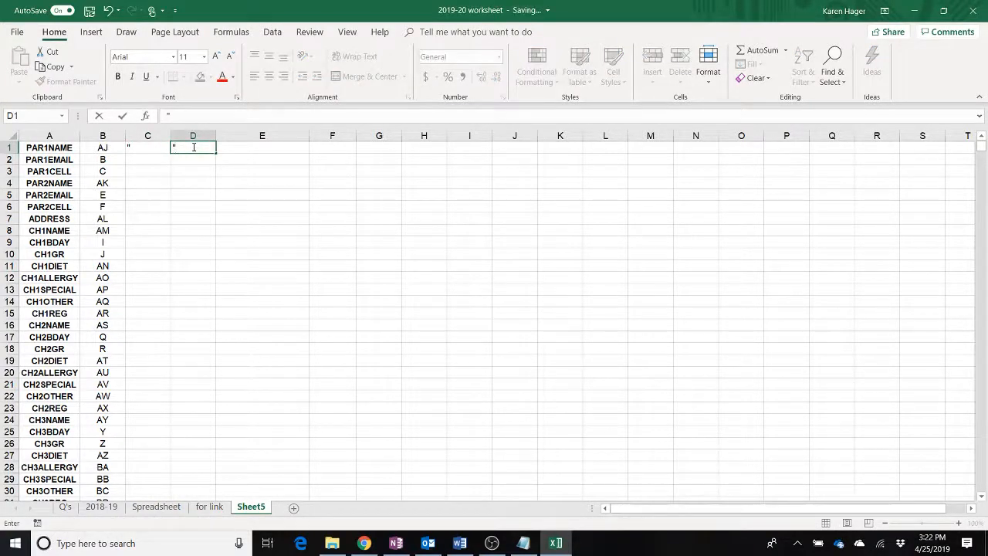
Step: Enter the formula =C1&A1&D1&","&B1&"2)," in cell E1
left_click(263, 147)
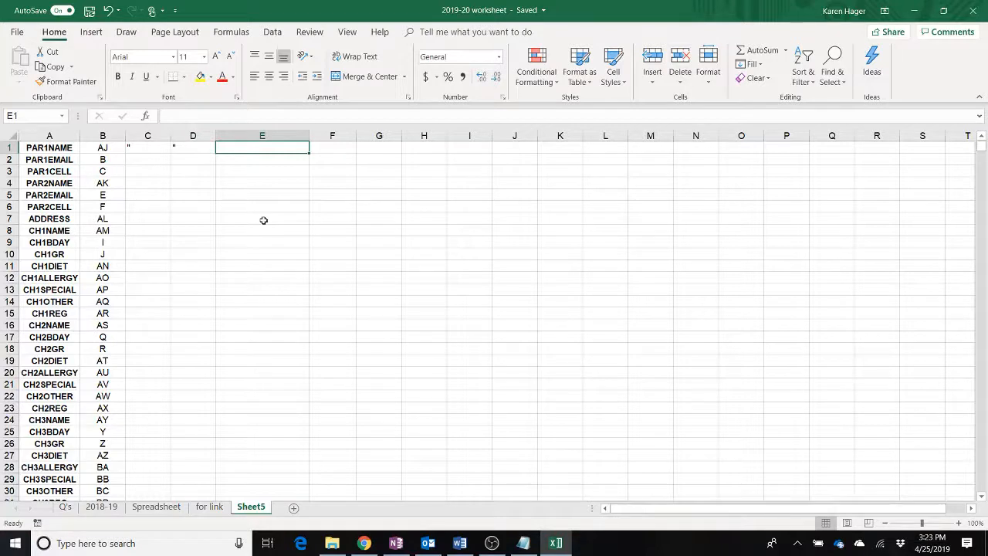
type("=")
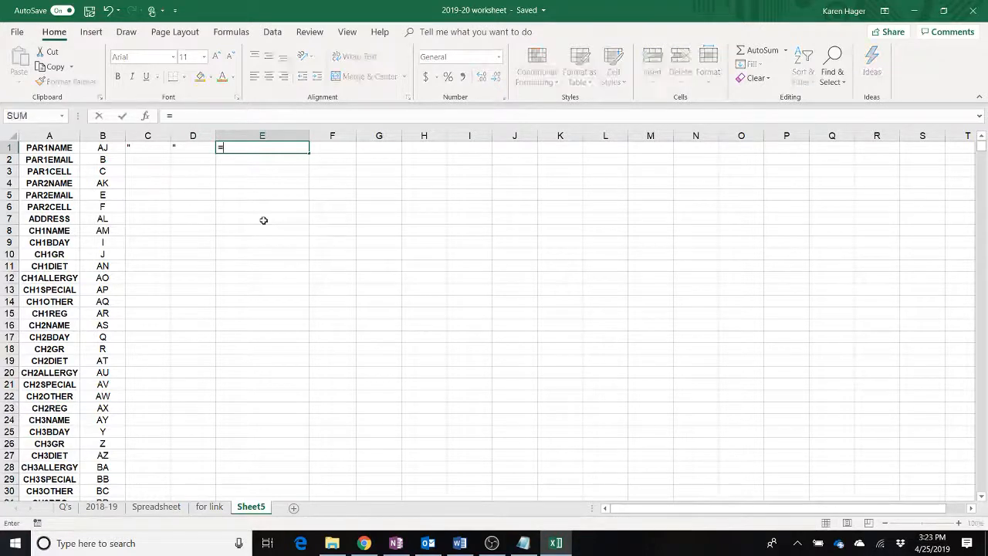
left_click(154, 145)
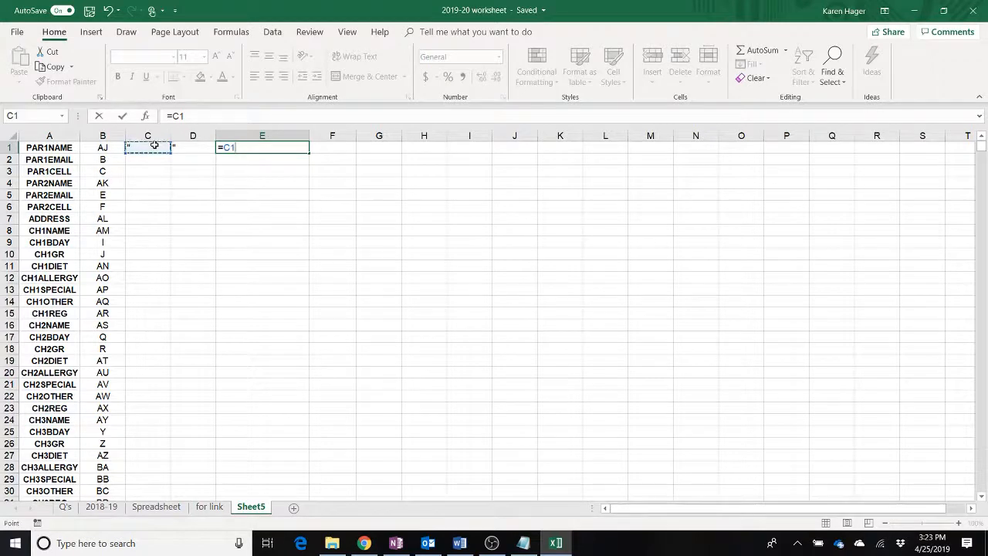
type("&")
left_click(53, 146)
type("&")
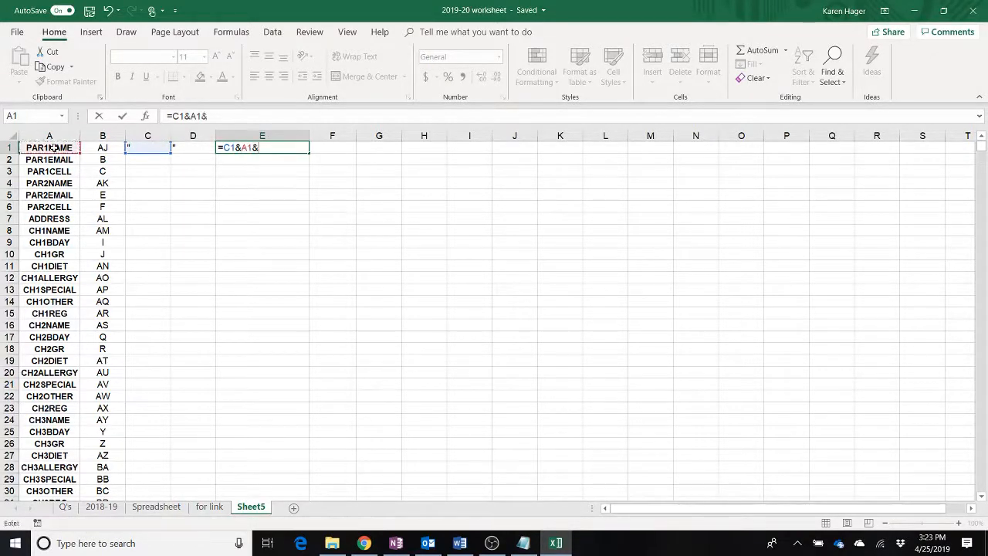
left_click(193, 147)
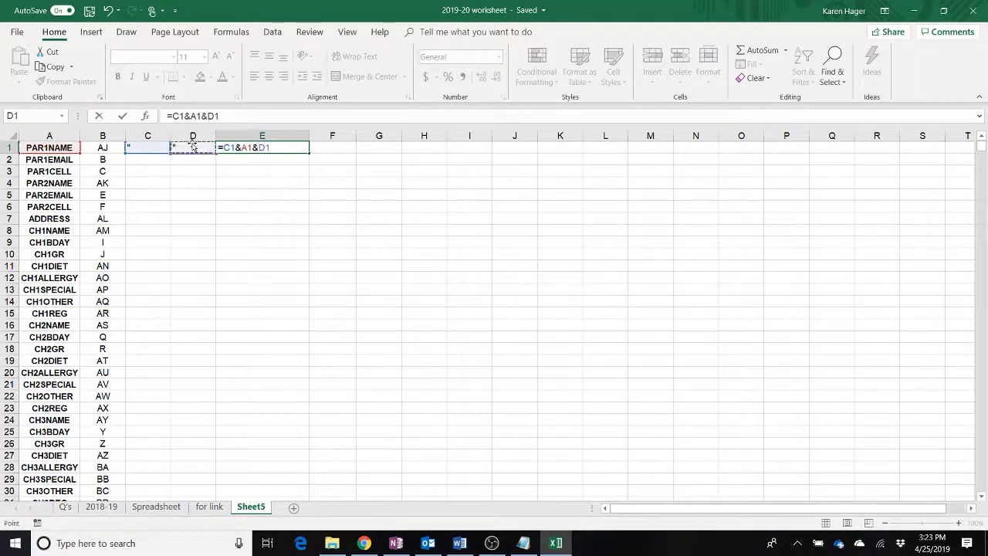
type("&\",")
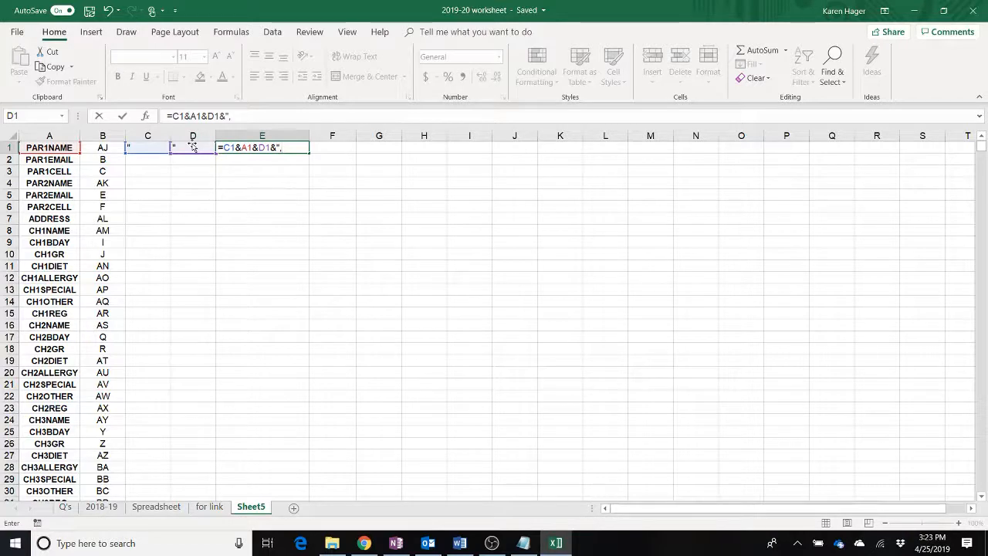
type("\"&")
left_click(112, 146)
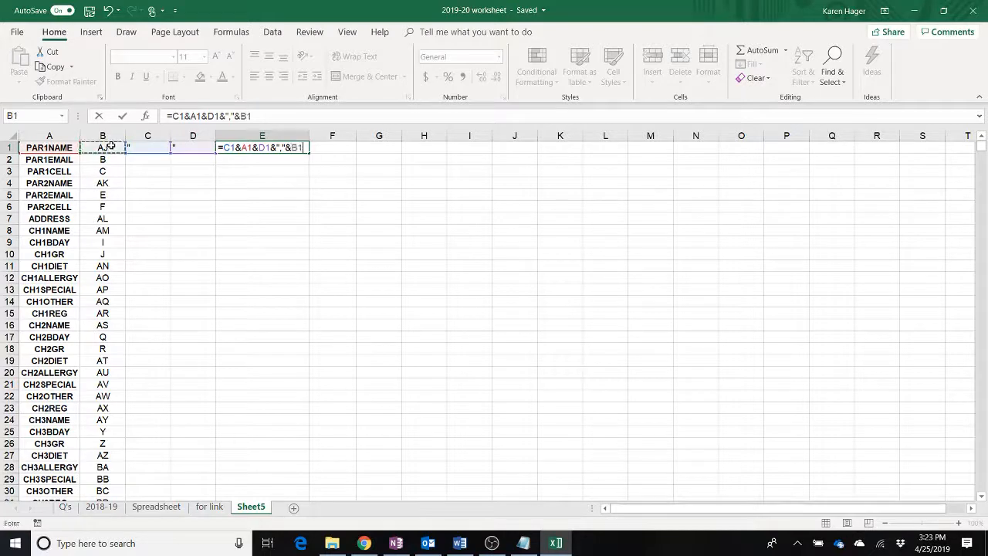
type("&\"")
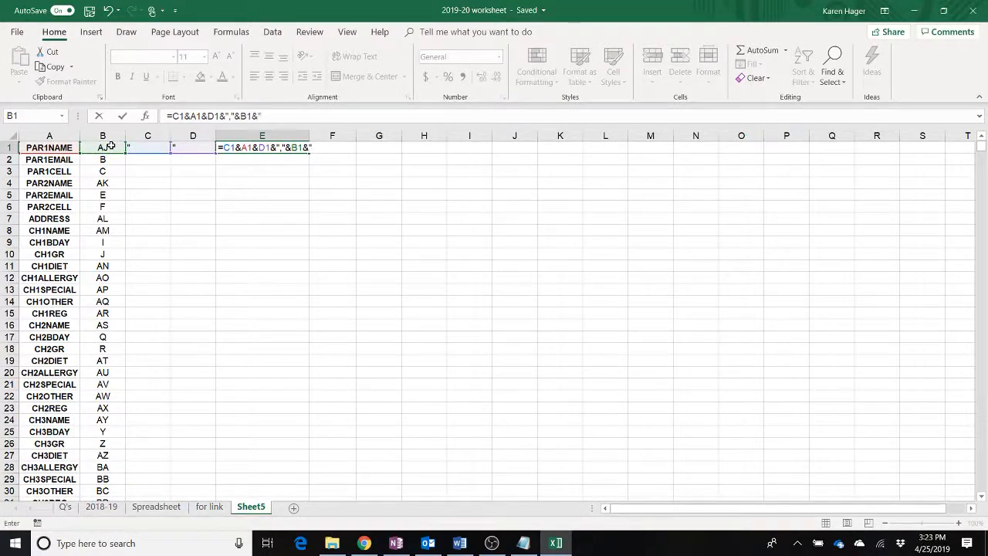
type("2),\"")
key("Return")
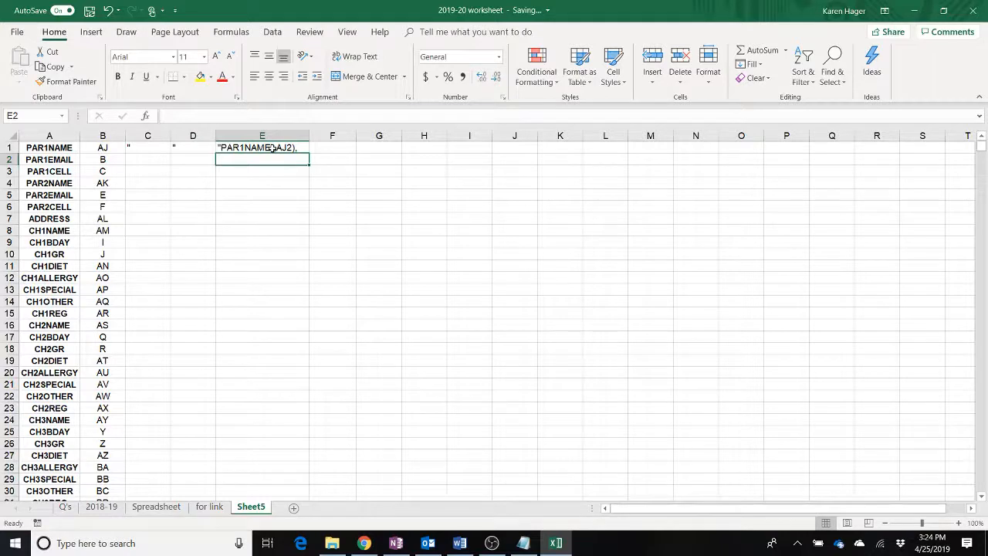
Step: Enter the text substitute( in cell F1, beside the joined field string
left_click(341, 147)
type("s")
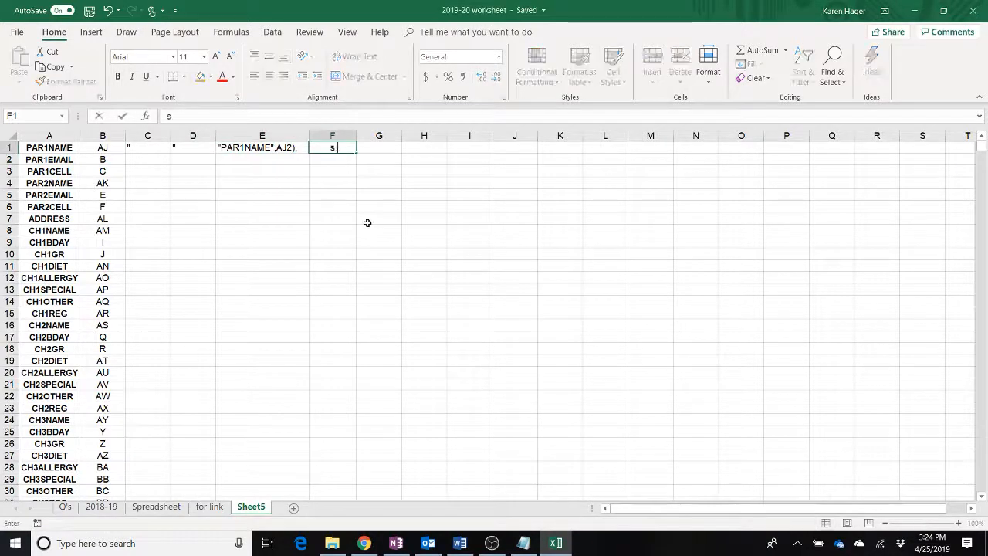
type("ubstitute")
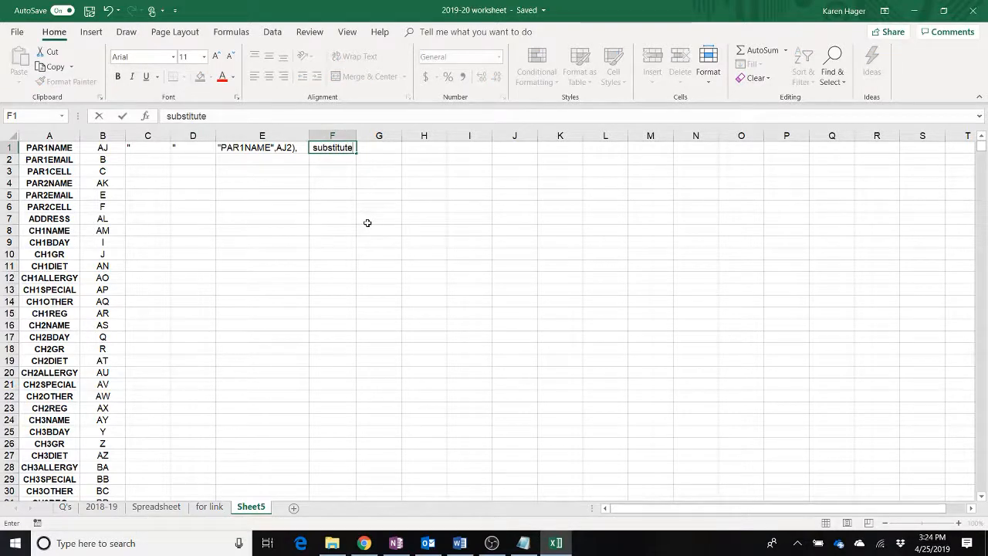
type("(")
key("Return")
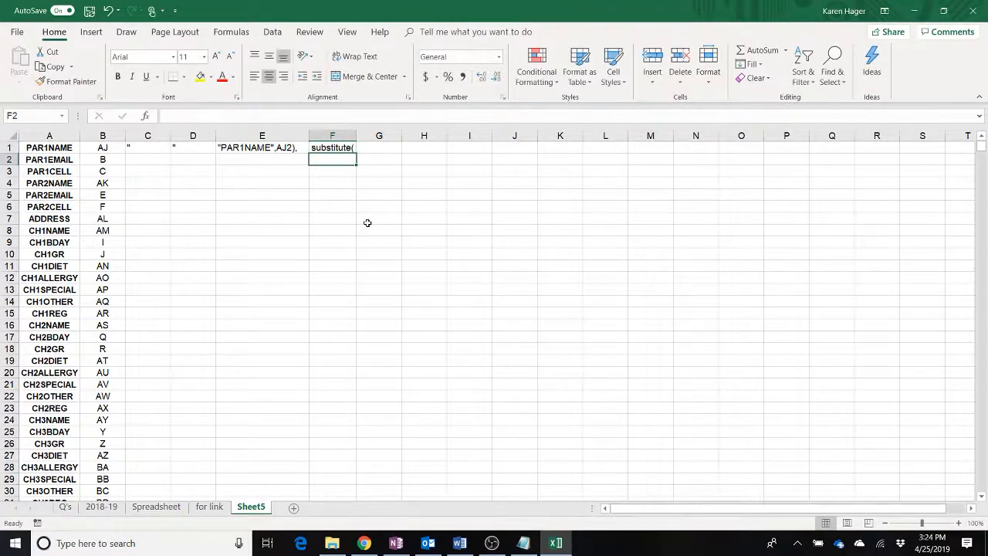
Step: Fill the contents of C1:F1 down through row 35, the VOL row
left_click_drag(155, 148, 348, 483)
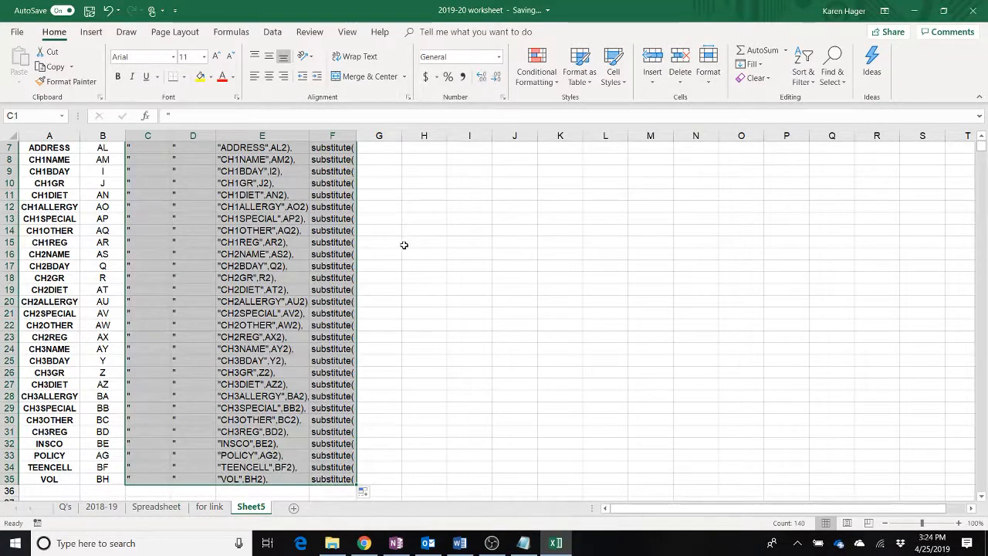
scroll(400, 244, "up", 2)
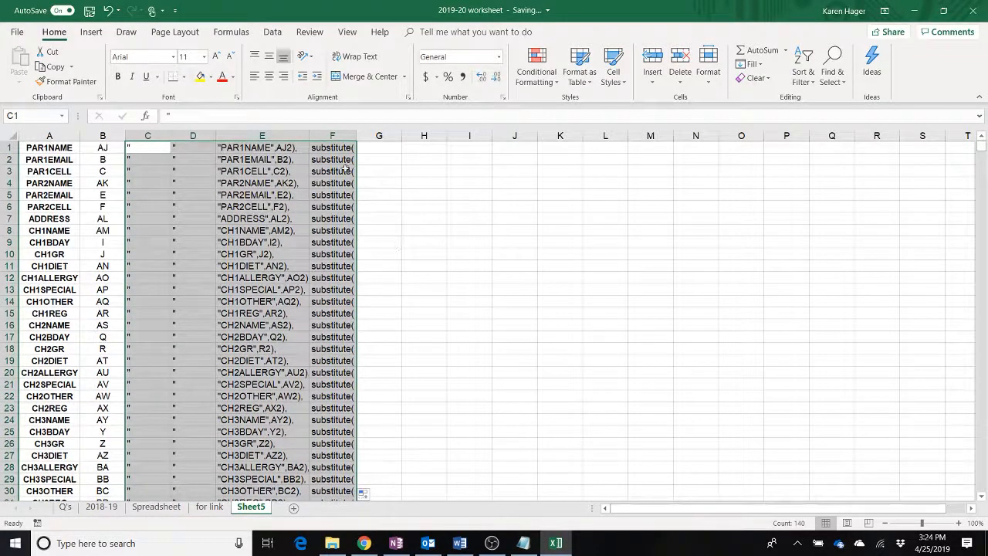
left_click(342, 146)
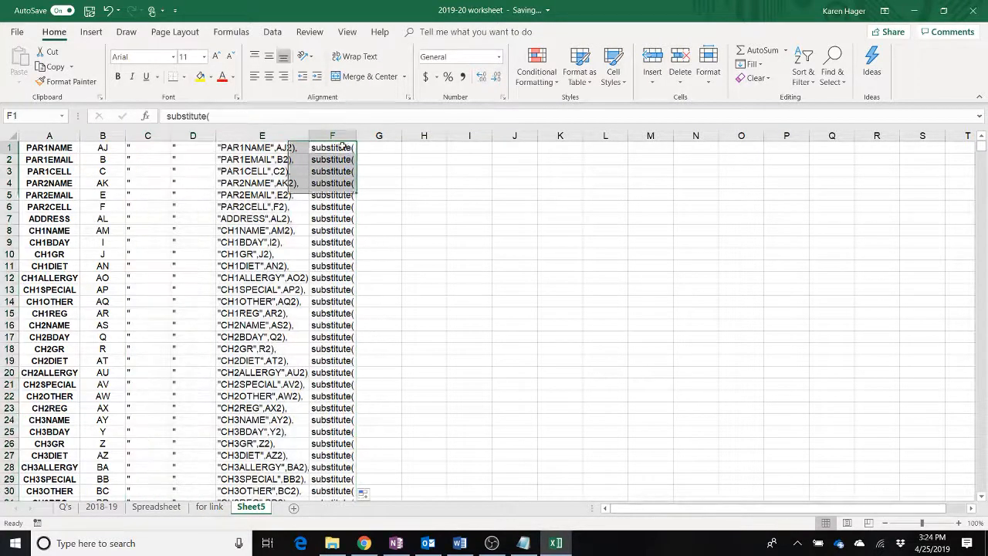
Step: Copy the substitute( entries in F1:F35 of the Excel sheet and paste them after an equals sign in the blank Notepad document
left_click(525, 545)
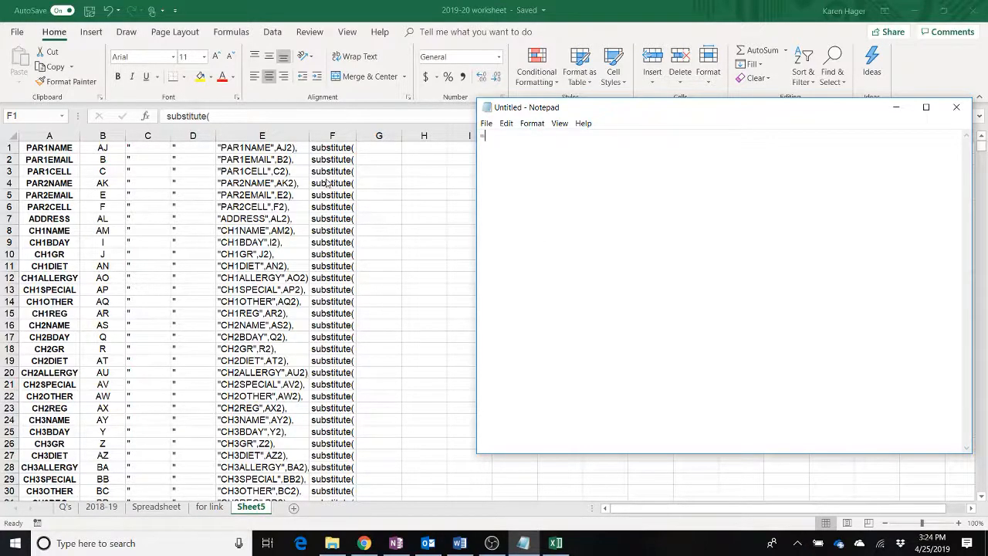
left_click(326, 149)
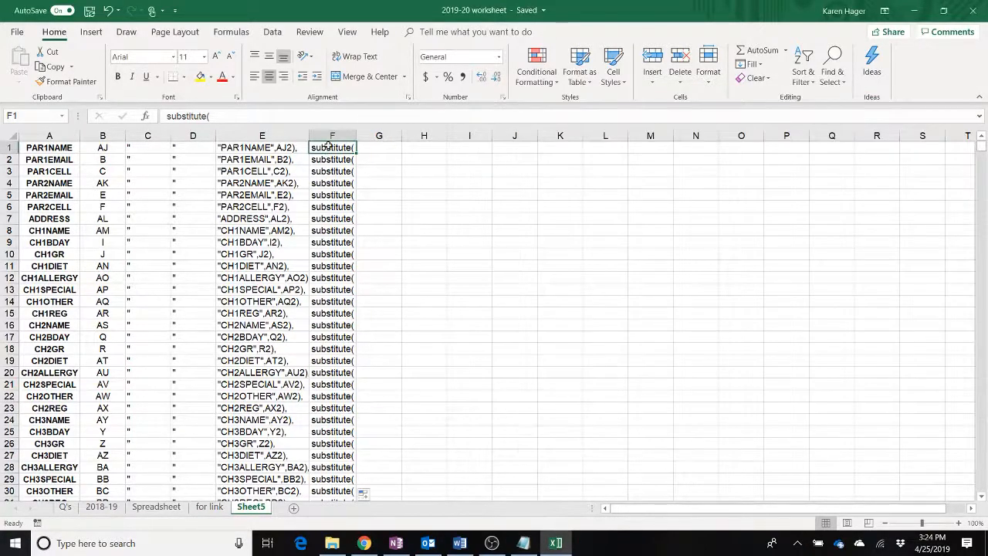
left_click_drag(326, 150, 318, 483)
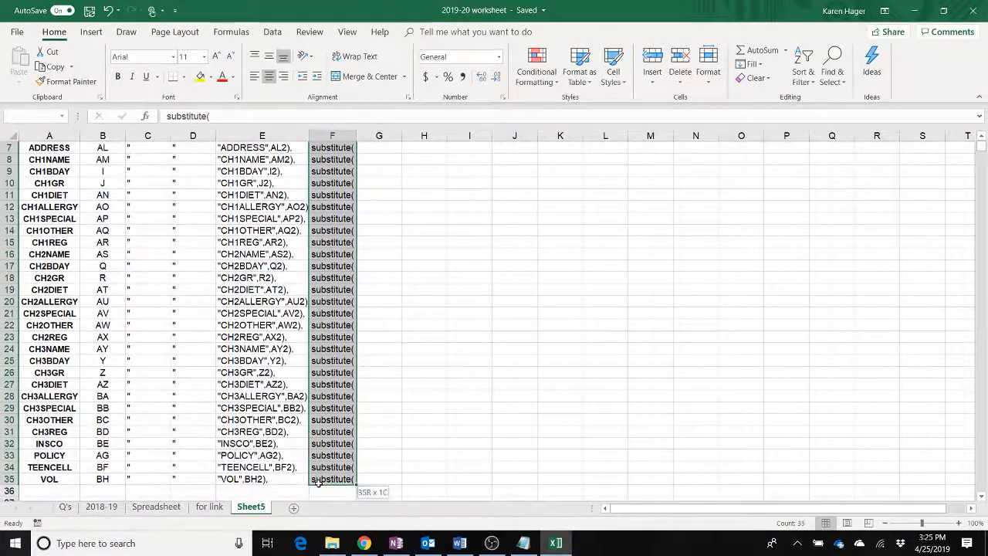
right_click(334, 315)
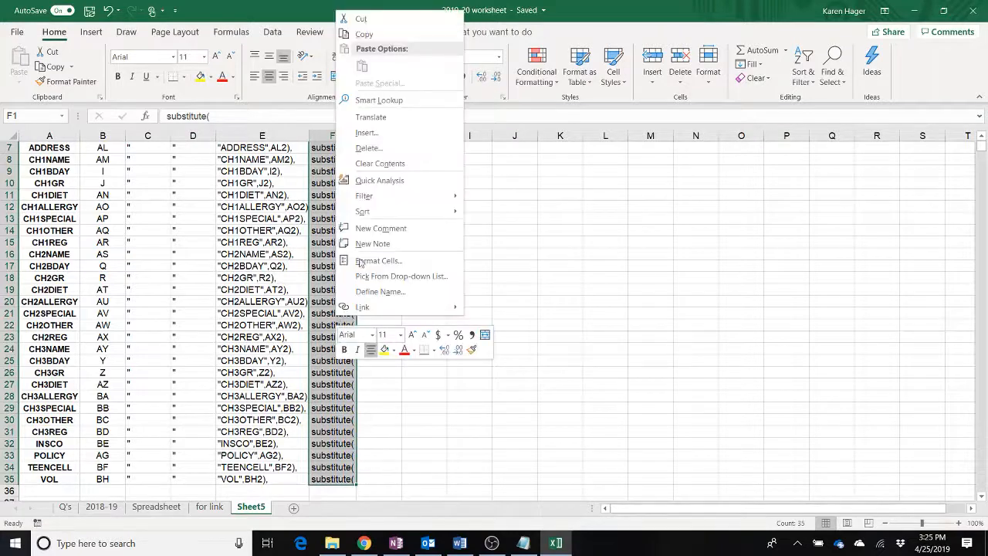
left_click(378, 36)
scroll(432, 309, "up", 2)
left_click(523, 543)
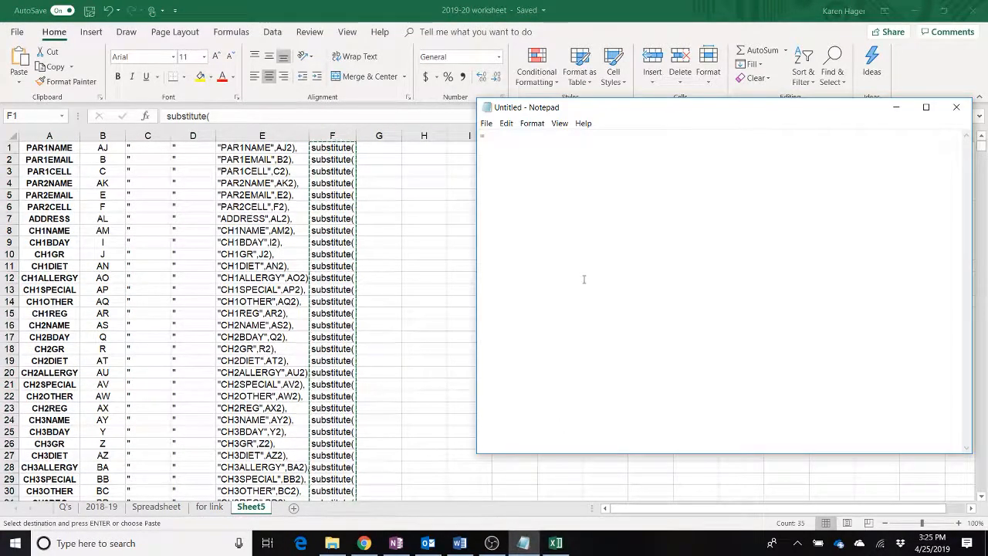
key("ctrl+v")
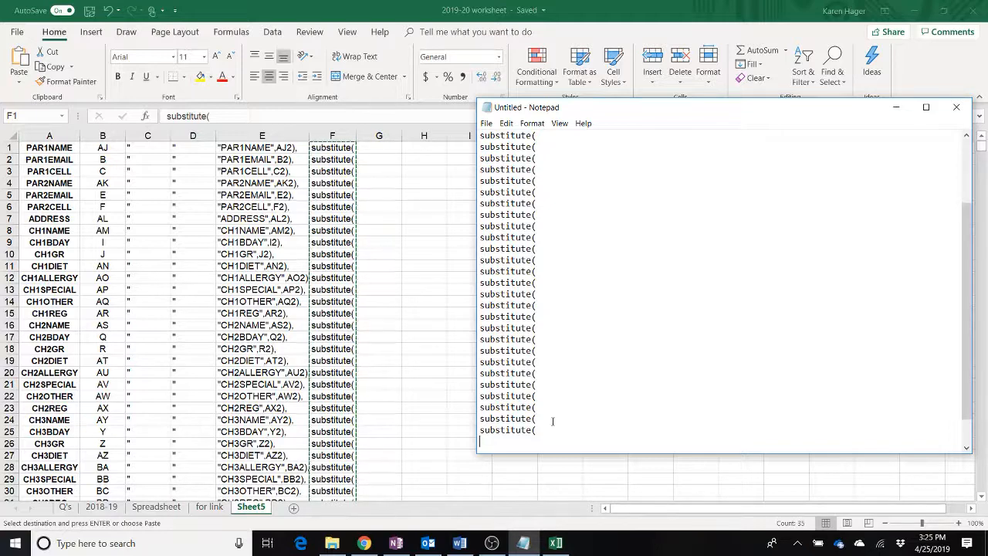
Step: Remove the line breaks between the pasted substitute( entries so they all run together directly behind the equals sign
key("Delete")
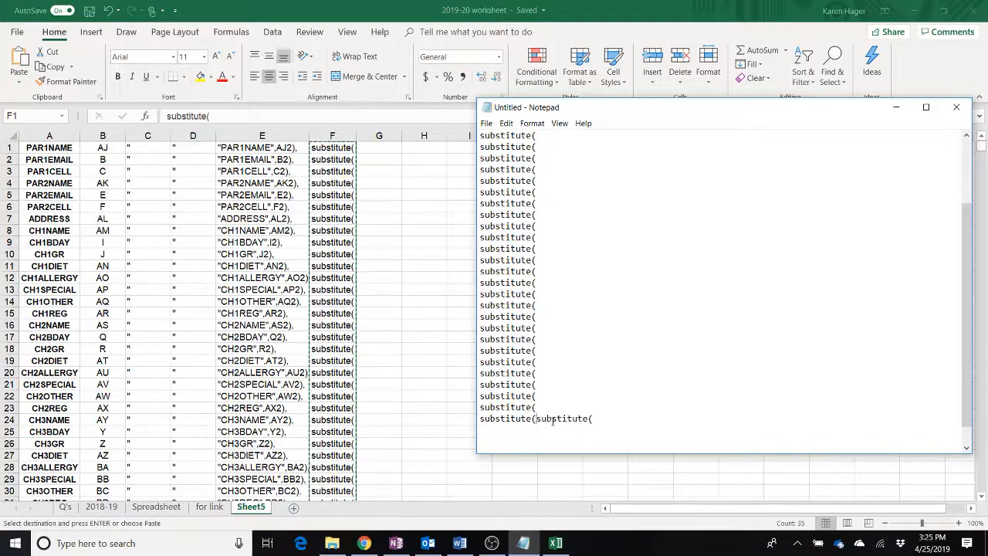
key("Up")
key("Delete")
key("Up")
key("Delete")
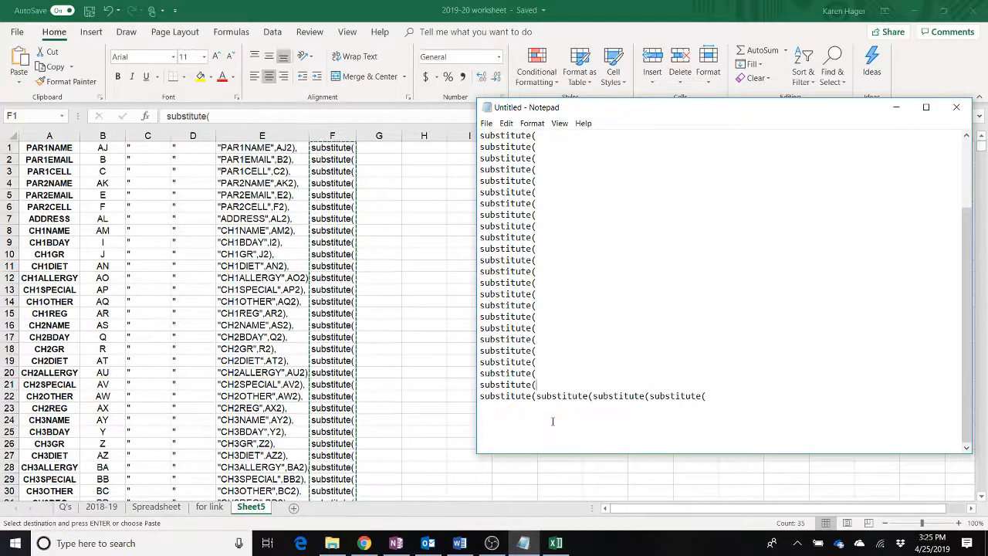
key("Delete")
key("Delete")
key("Up")
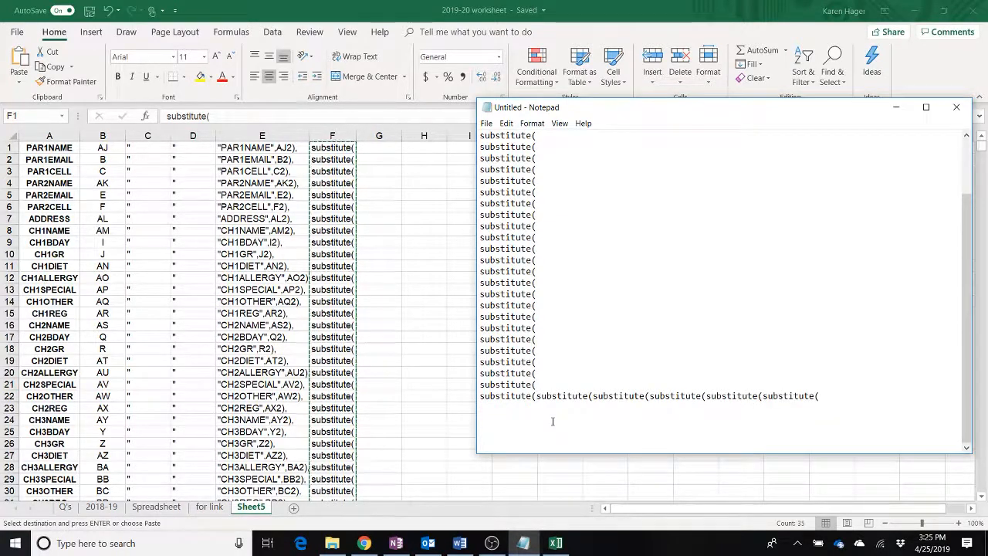
key("Delete")
key("Up")
key("Delete")
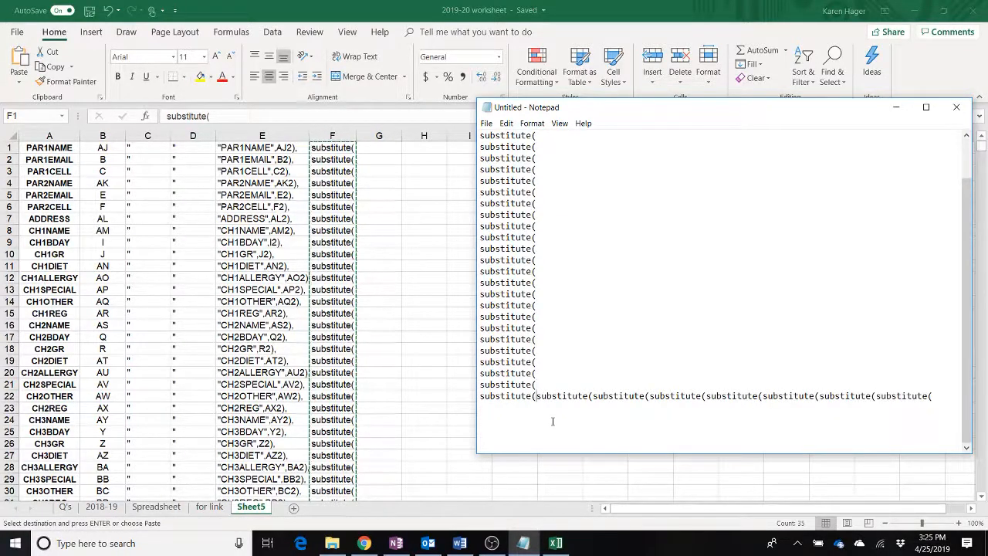
key("Delete")
key("Delete")
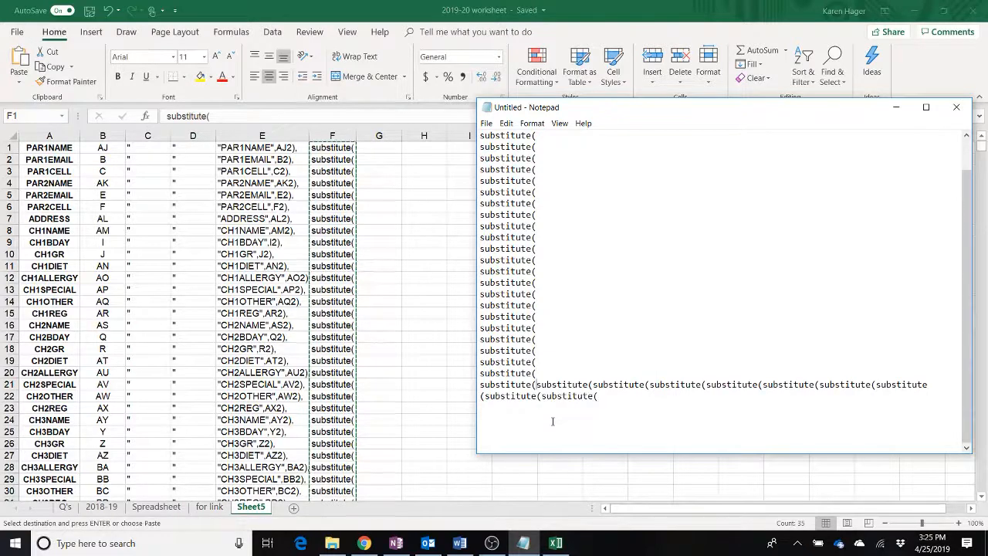
key("Delete")
key("Up")
key("Delete")
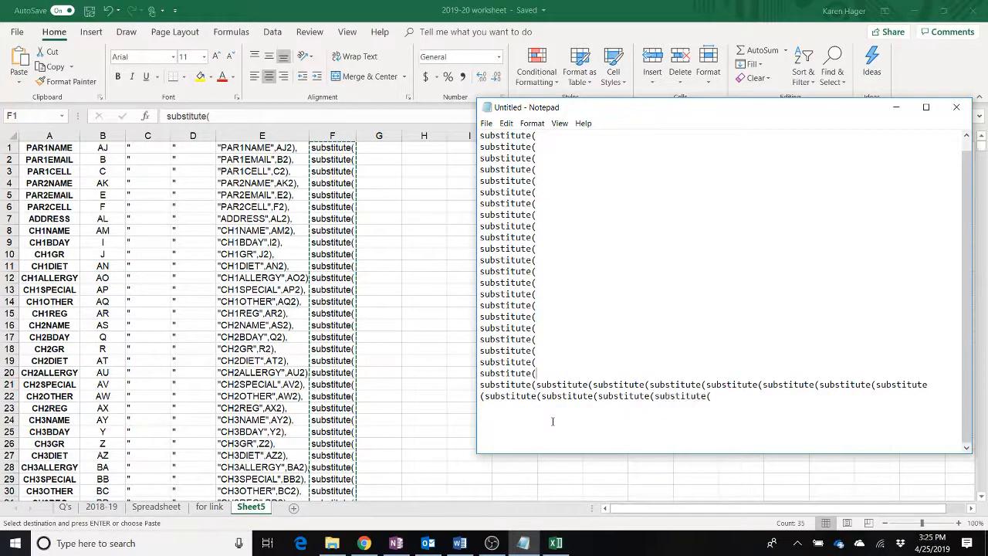
key("Delete")
key("Up")
key("Delete")
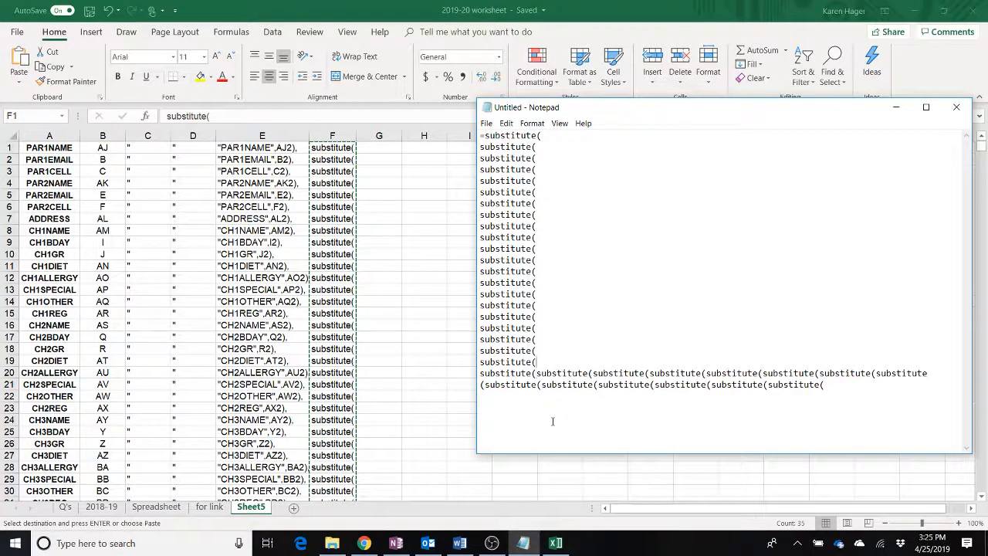
key("Delete")
key("Up")
key("Delete")
key("Up")
key("Delete")
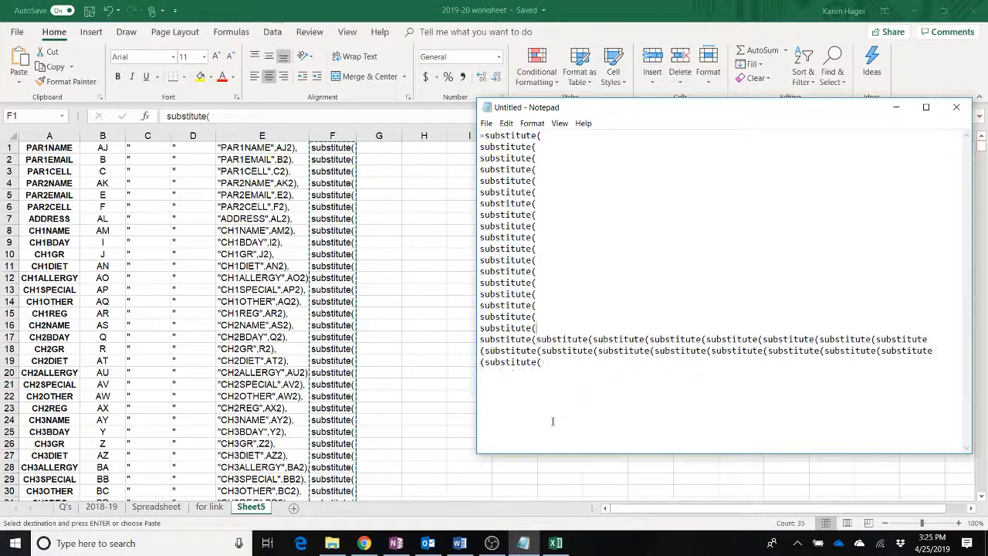
key("Delete")
key("Up")
key("Delete")
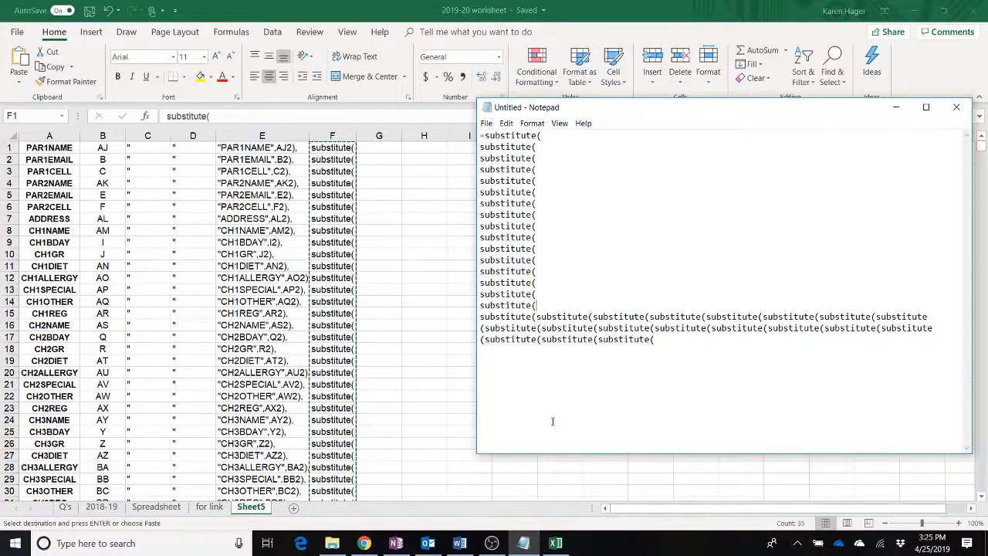
key("Delete")
key("Up")
key("Delete")
key("Up")
key("Delete")
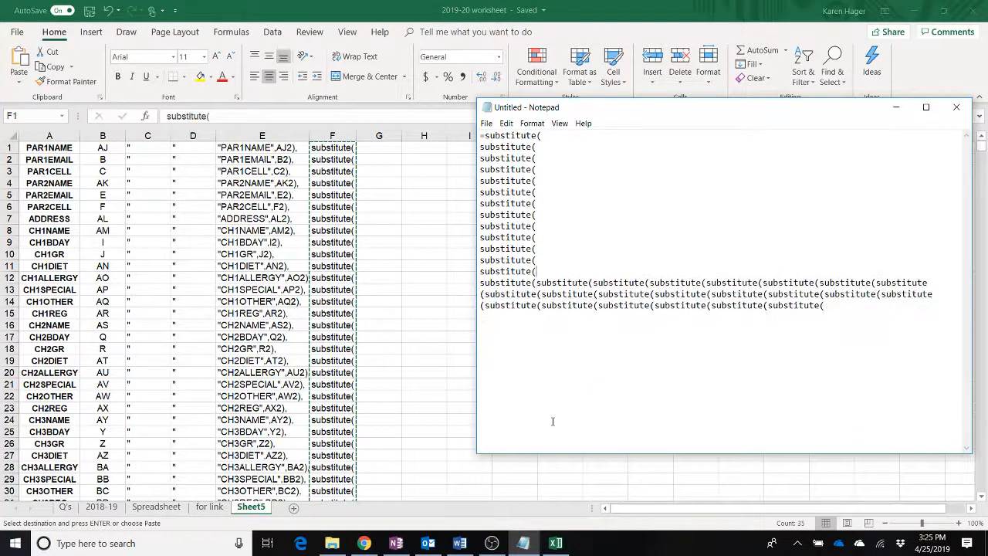
key("Delete")
key("Up")
key("Delete")
key("Delete")
key("Up")
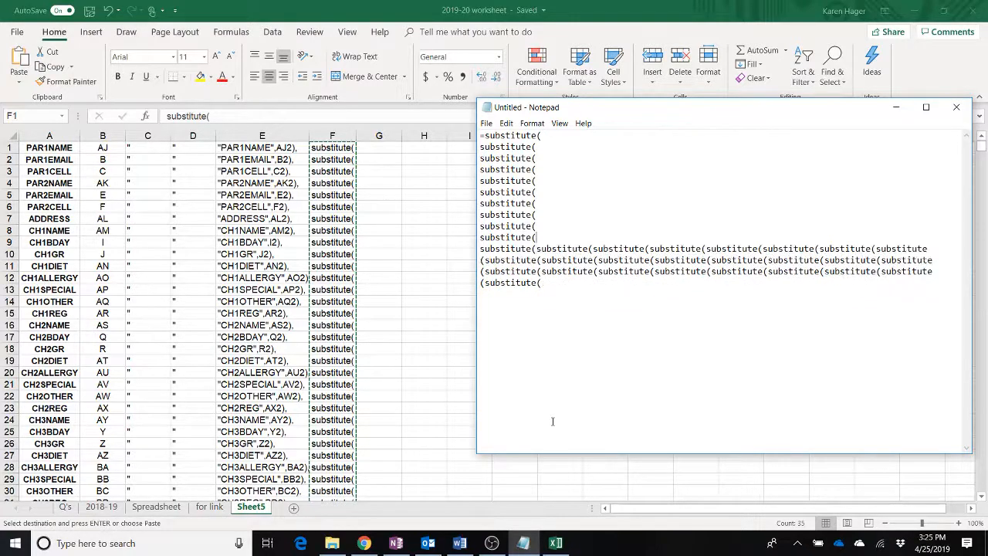
key("Delete")
key("Delete")
key("Up")
key("Delete")
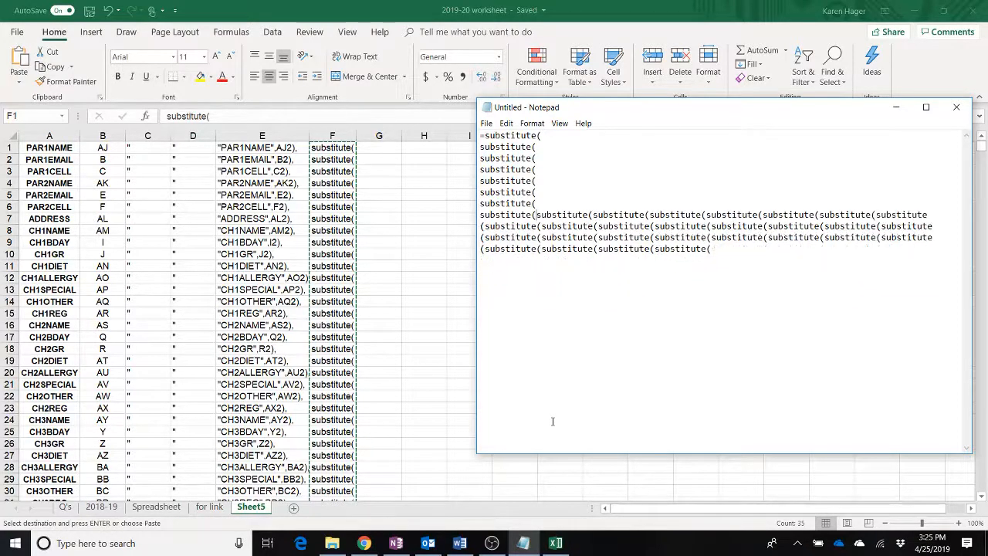
key("Up")
key("Delete")
key("Up")
key("Delete")
key("Up")
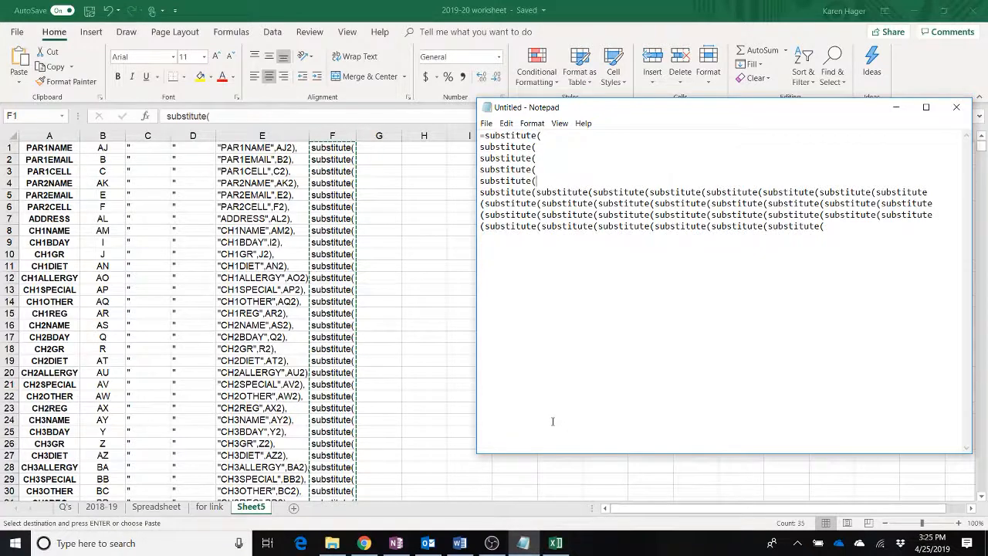
key("Delete")
key("Up")
key("Delete")
key("Up")
key("Delete")
key("Up")
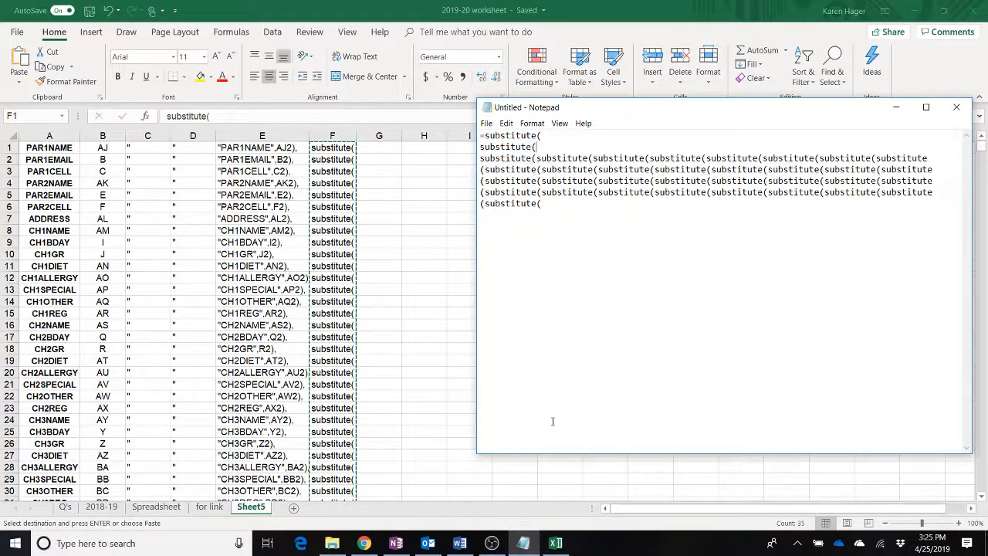
key("Delete")
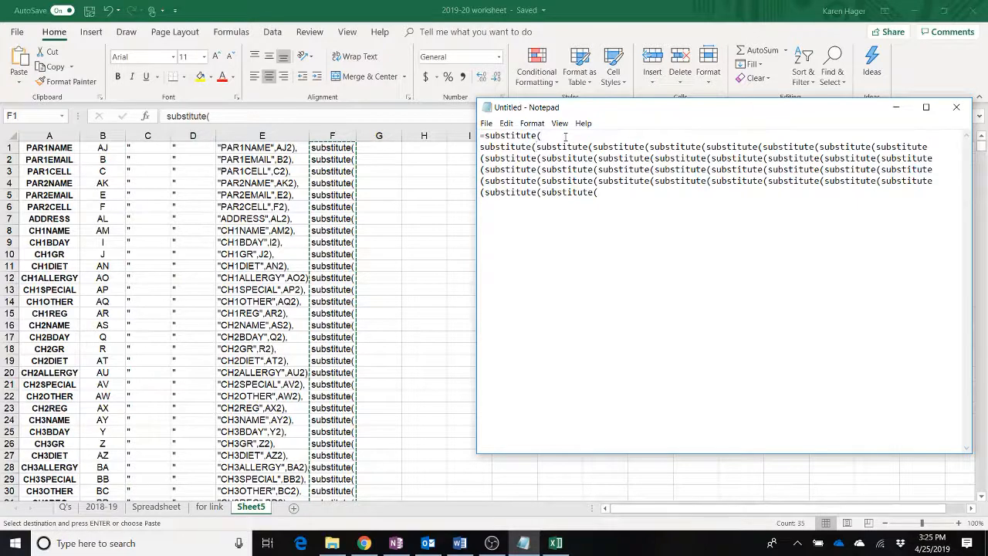
key("Up")
key("Delete")
Step: Append BI2, after the last substitute( in Notepad, followed by the field strings copied from E1:E35 of the Excel sheet
left_click(684, 184)
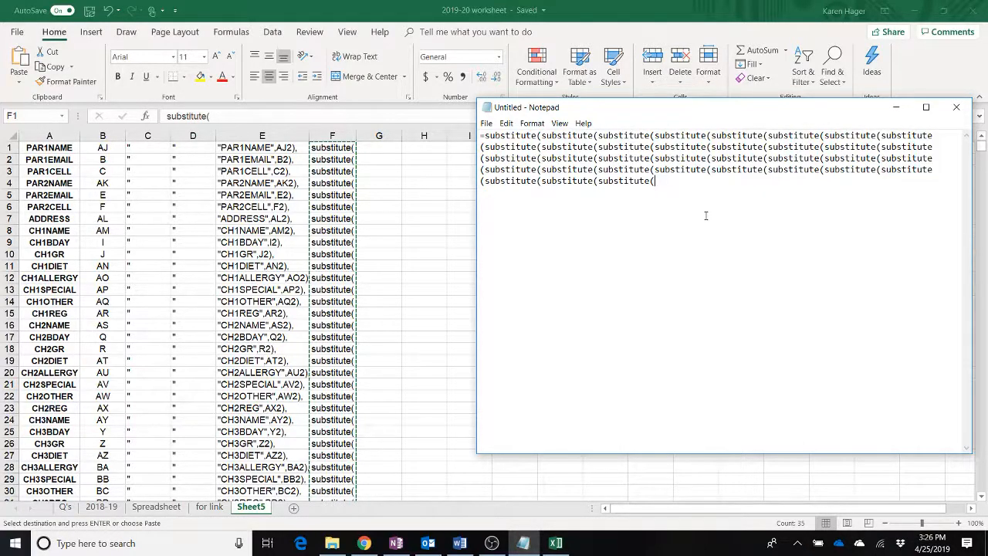
type("B12,")
left_click(245, 145)
left_click_drag(246, 145, 254, 479)
key("ctrl+c")
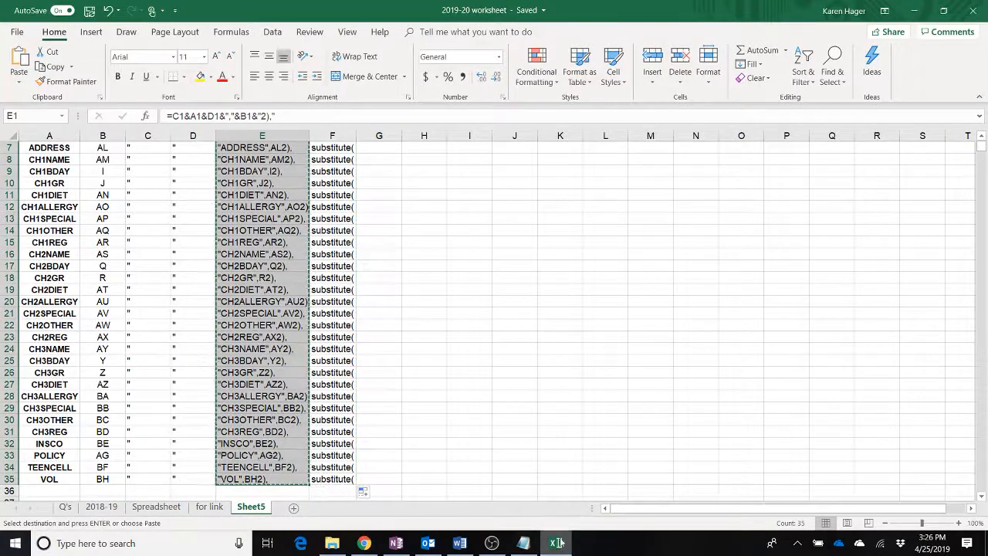
left_click(523, 543)
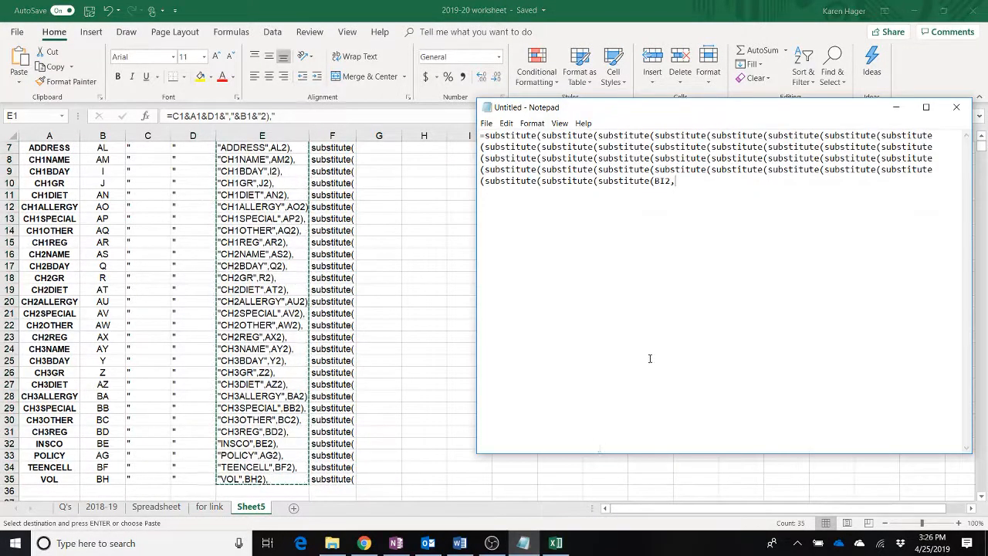
key("ctrl+v")
Step: Remove the line breaks between the pasted field strings from "CH2REG" through "VOL" so they form one continuous run
left_click(599, 424)
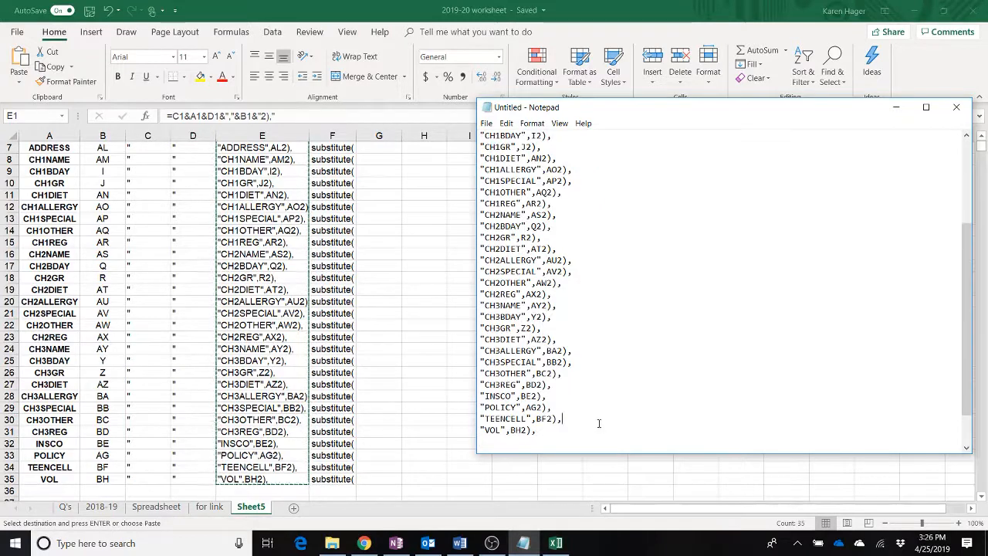
key("Delete")
key("Delete")
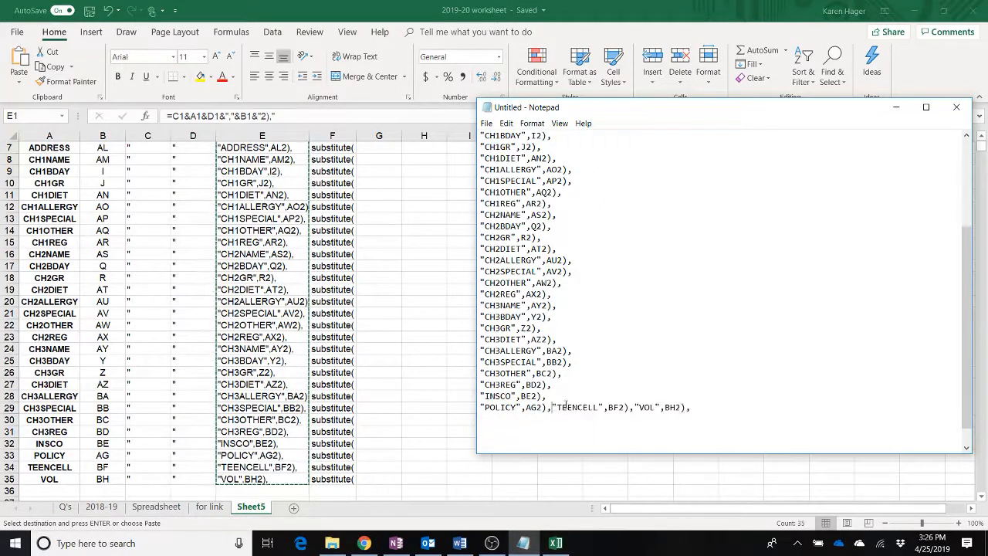
left_click(571, 396)
key("Delete")
left_click(575, 384)
key("Delete")
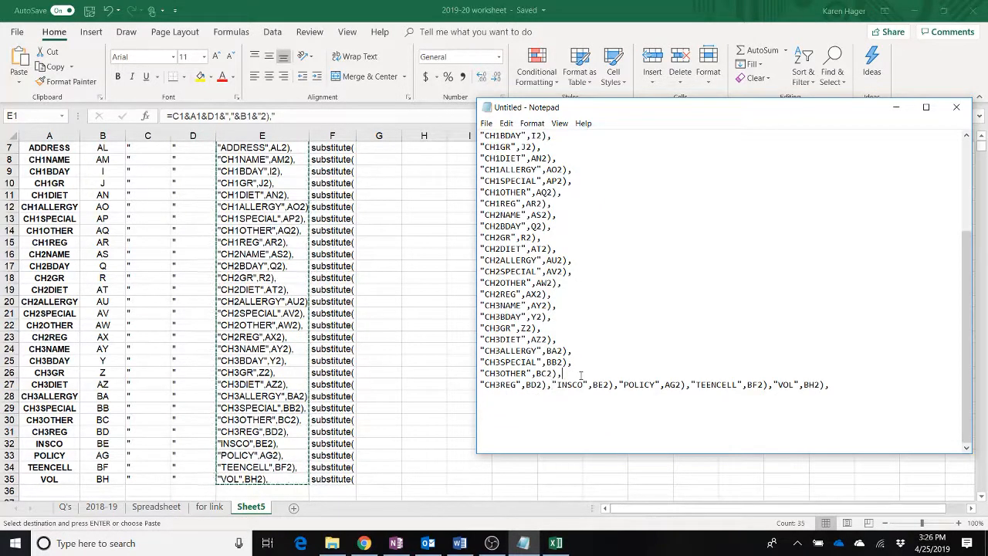
key("Delete")
left_click(581, 370)
key("Delete")
left_click(572, 360)
key("Delete")
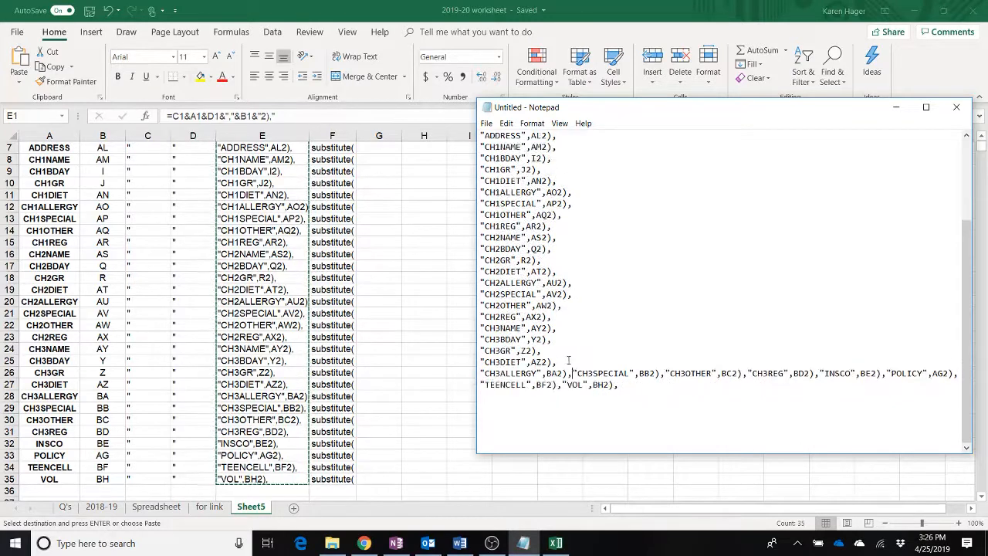
left_click(568, 361)
key("Delete")
left_click(561, 361)
key("Delete")
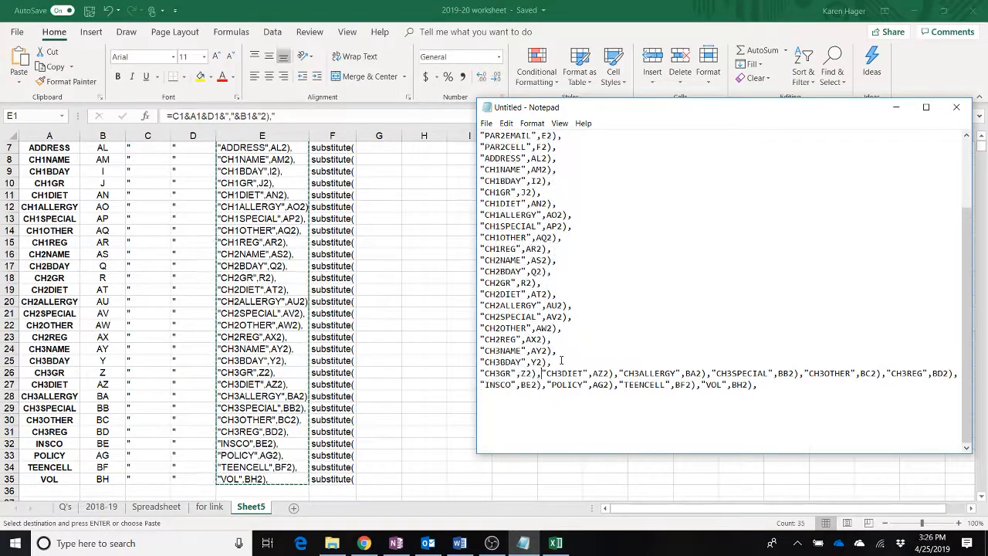
left_click(561, 360)
key("Delete")
left_click(563, 362)
key("Delete")
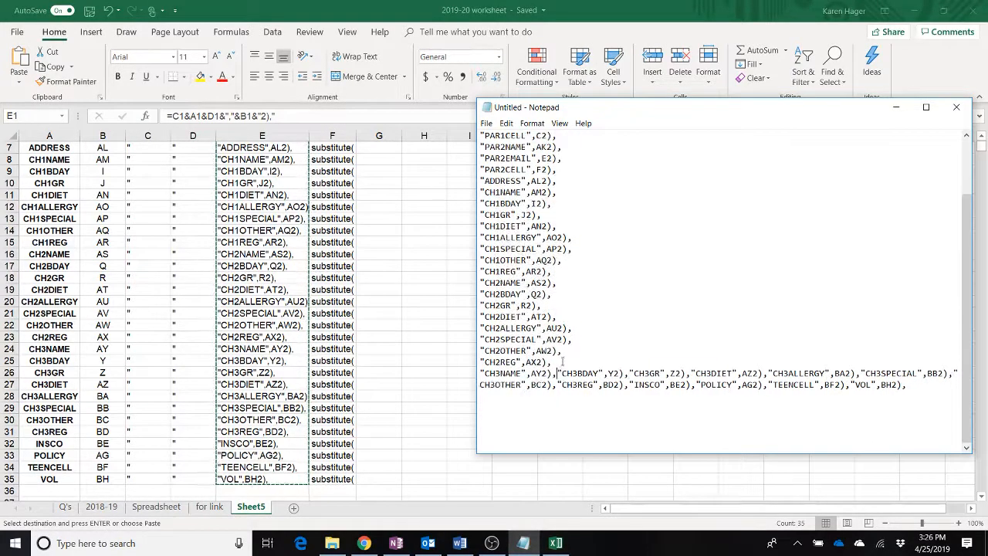
left_click(561, 362)
key("Delete")
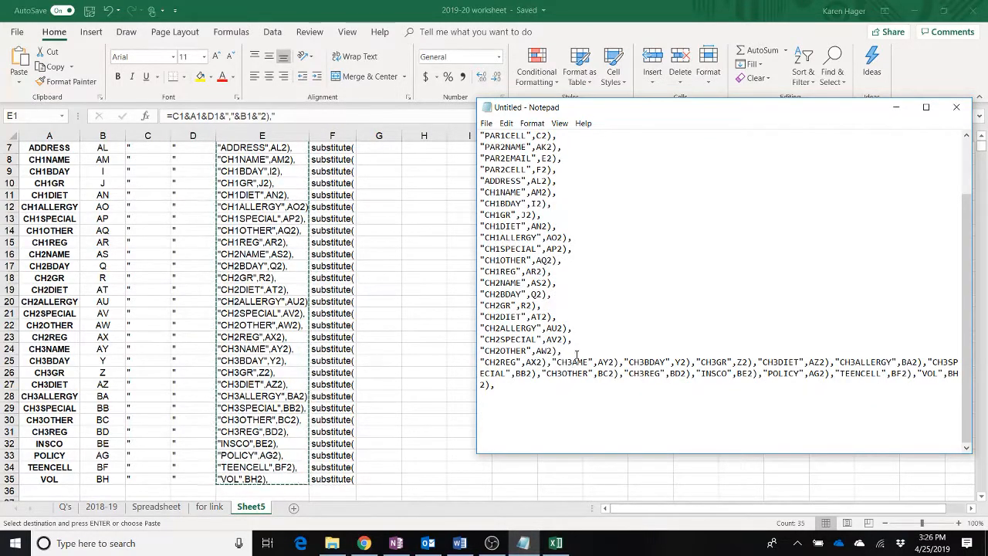
Step: Restore the missing N in "CH3NAME" and remove the remaining line breaks between the field strings from "PAR1NAME" through "CH2REG"
type("N")
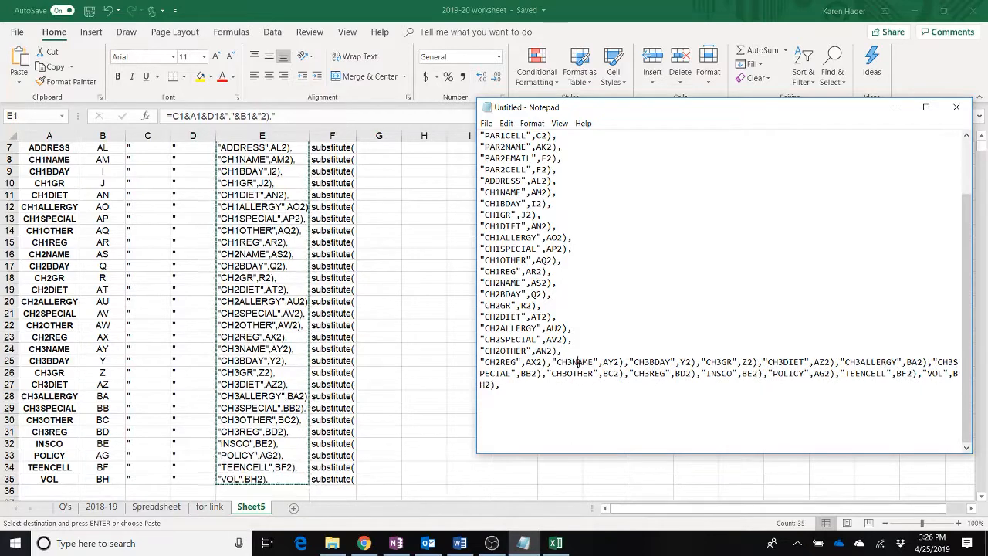
key("Up")
key("Delete")
key("Up")
key("Delete")
key("Up")
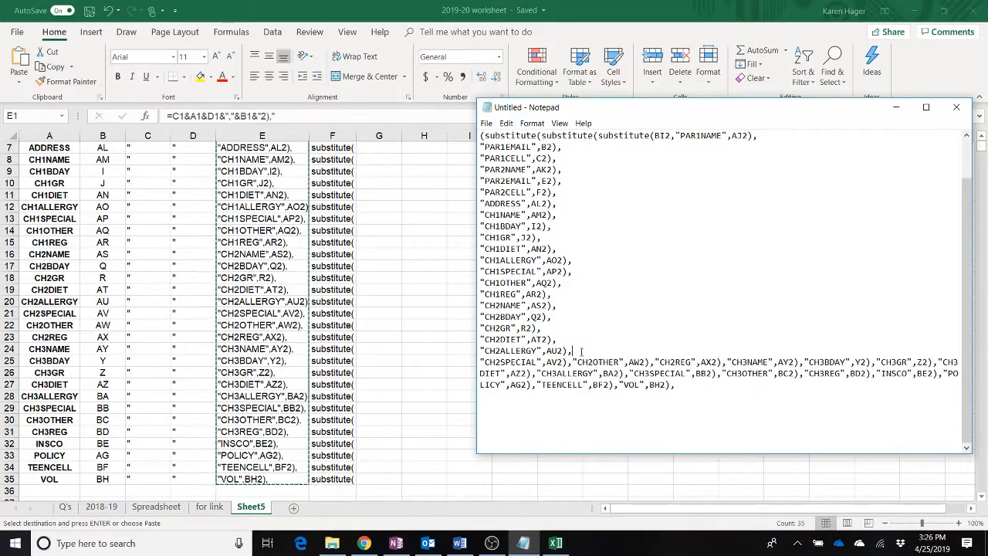
key("Delete")
key("Up")
key("Delete")
key("Up")
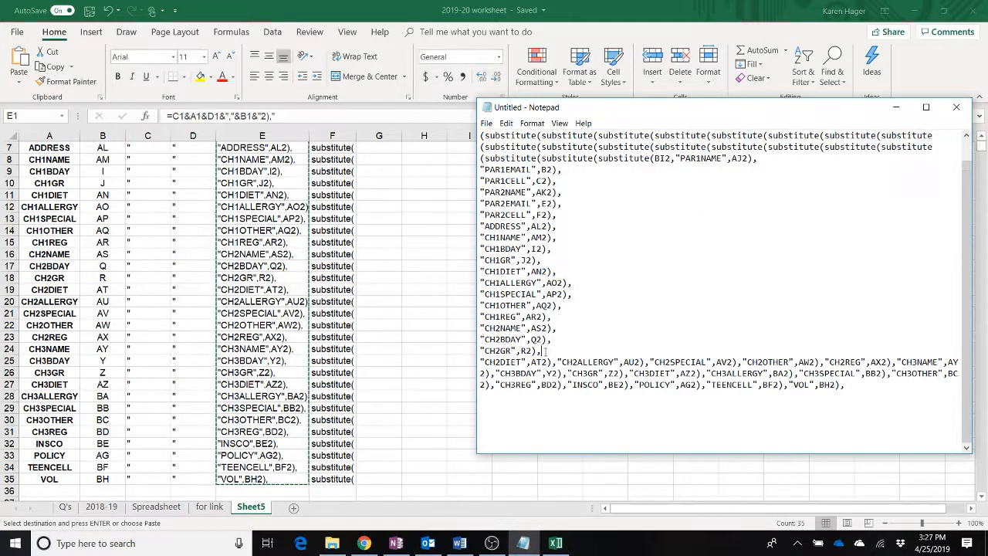
key("Delete")
key("Up")
key("Delete")
key("Up")
key("Delete")
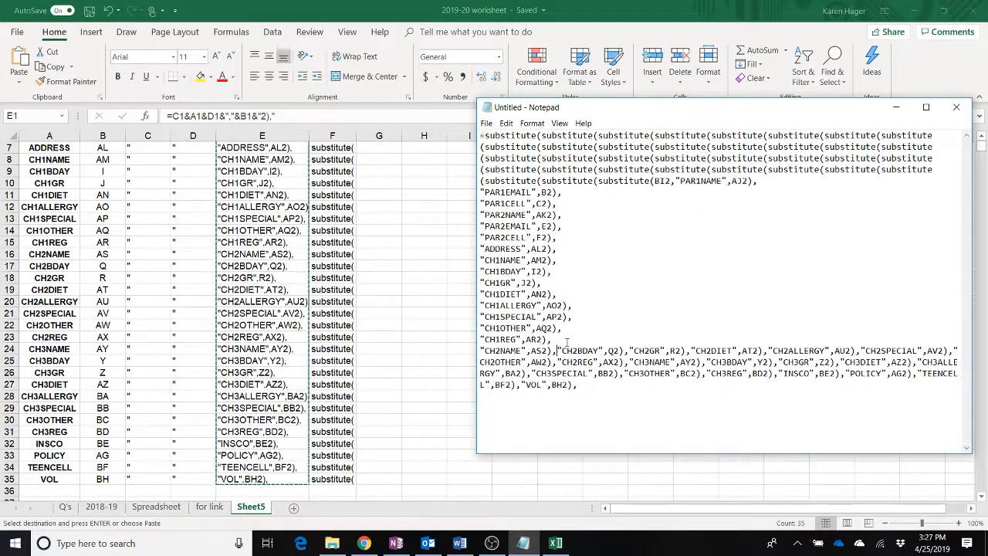
key("Up")
key("Delete")
key("Up")
key("Delete")
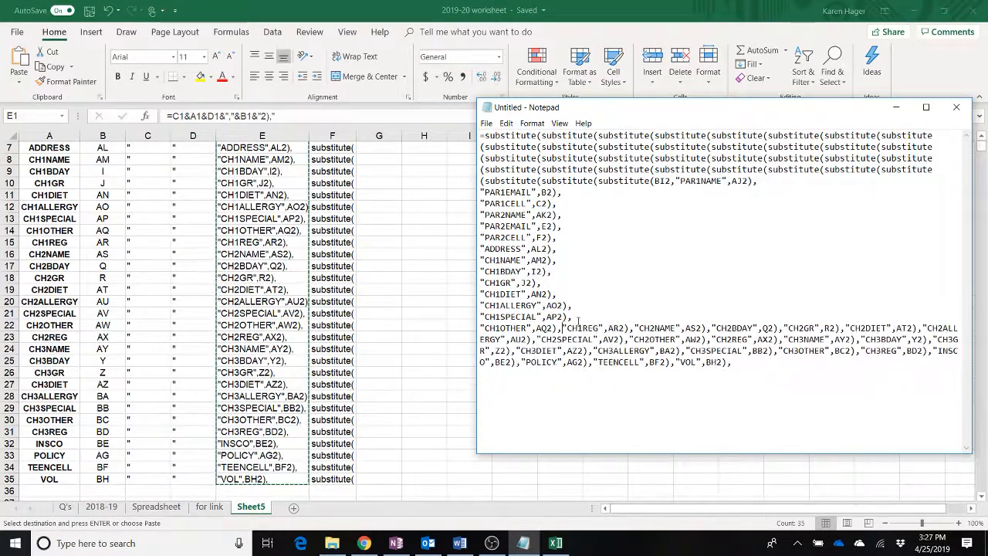
key("Up")
key("Delete")
key("Up")
key("Delete")
key("Up")
key("Delete")
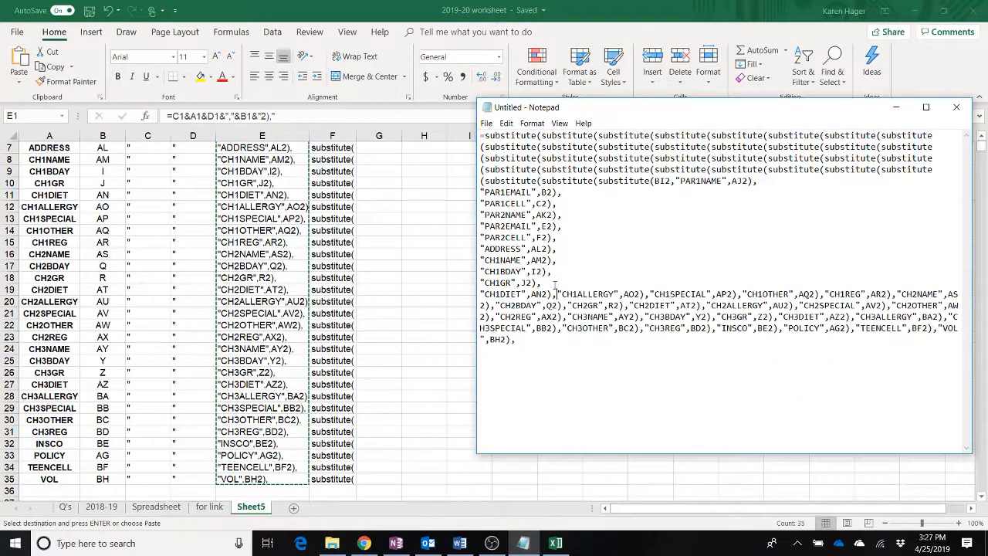
key("Up")
key("Delete")
key("Up")
key("Delete")
key("Up")
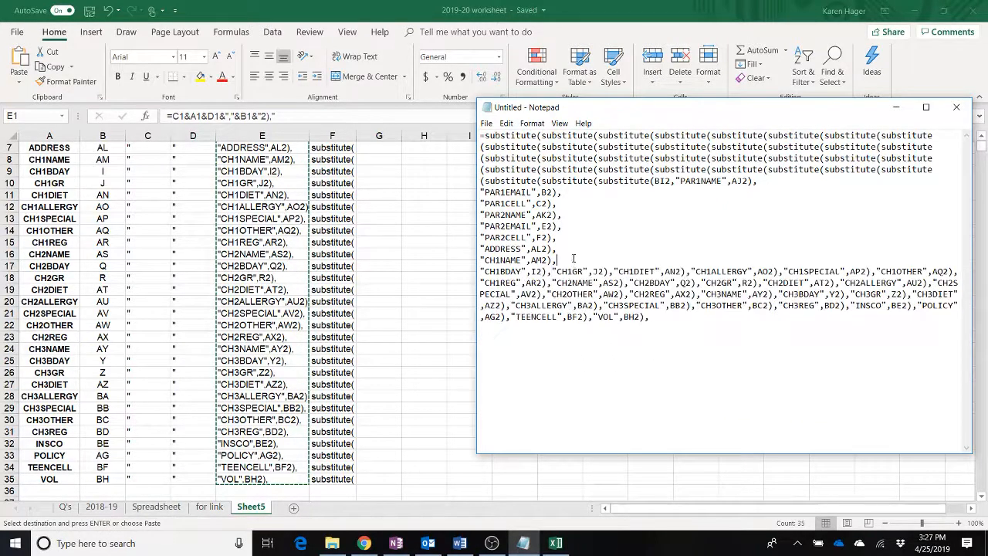
key("Delete")
key("Up")
key("Delete")
key("Delete")
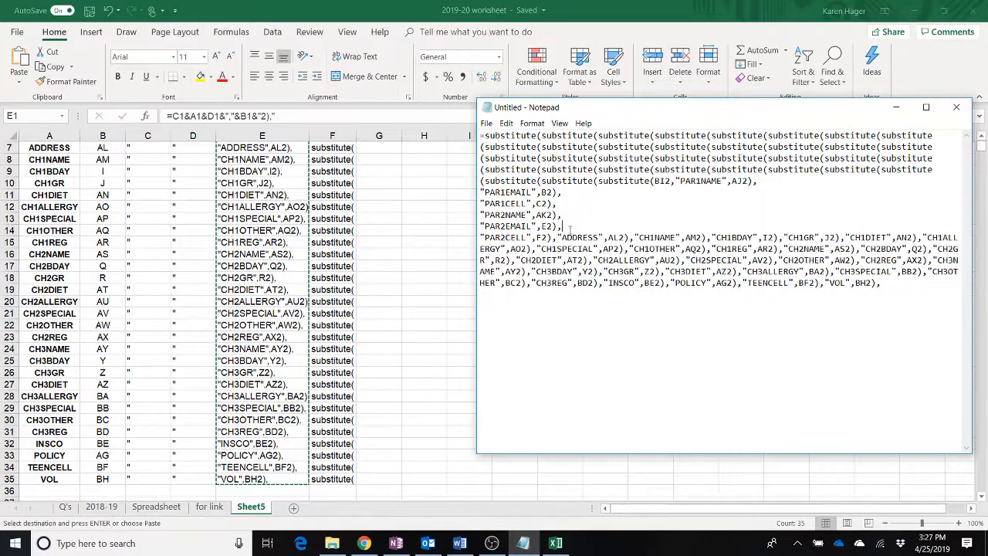
left_click(570, 226)
key("Delete")
left_click(570, 215)
key("Delete")
left_click(565, 204)
key("Delete")
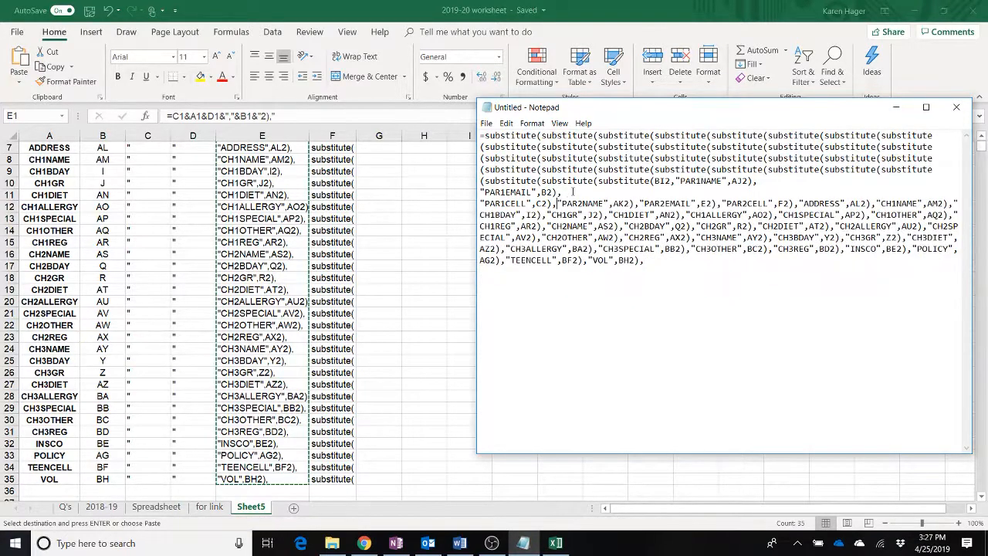
left_click(562, 192)
key("Delete")
key("Delete")
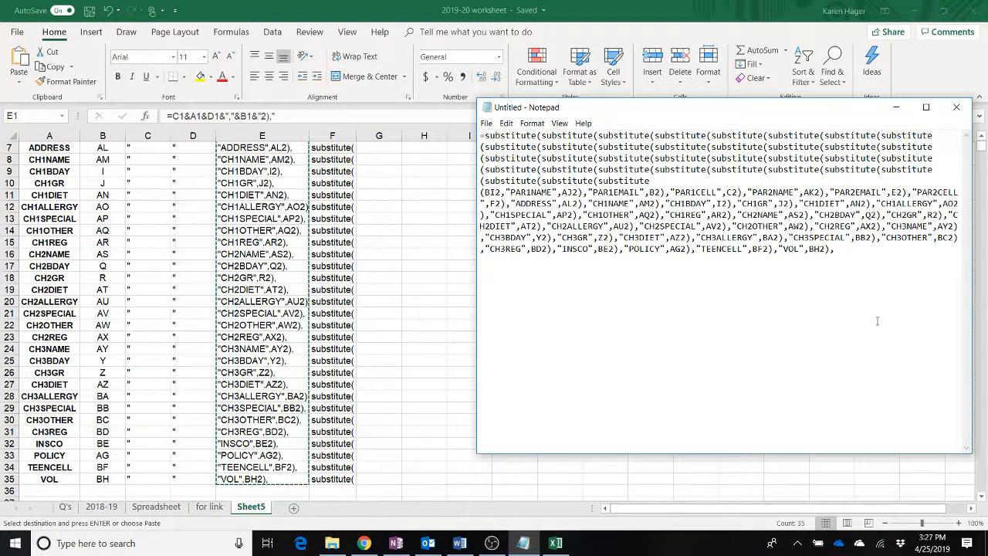
key("BackSpace")
left_click(571, 364)
type("hy")
type("perlin")
type("(")
key("BackSpace")
key("BackSpace")
key("BackSpace")
key("BackSpace")
key("BackSpace")
key("BackSpace")
key("BackSpace")
key("BackSpace")
key("BackSpace")
Step: Wrap the nested formula in a hyperlink( function directly after the equals sign and finish it with "REGISTER") as the link text
type("hy")
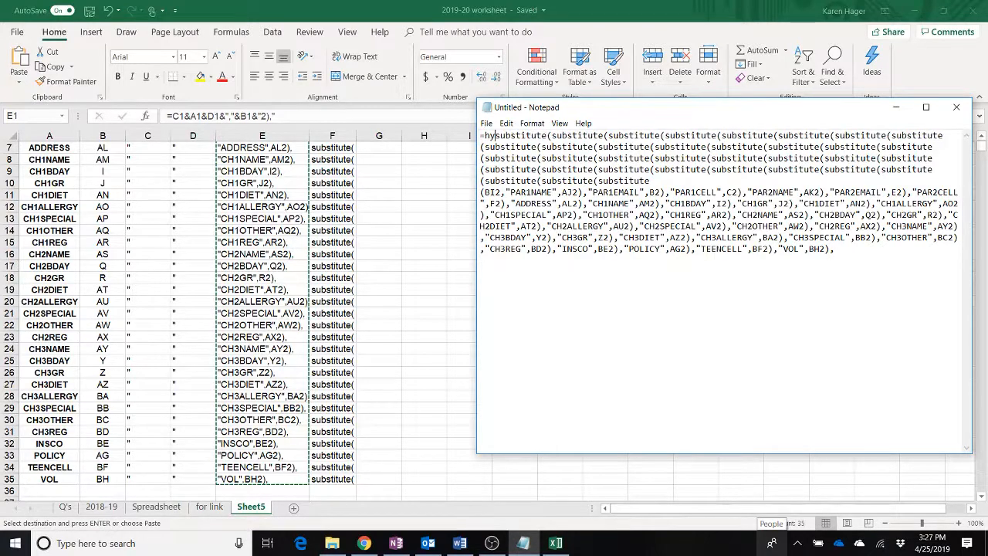
type("perlink")
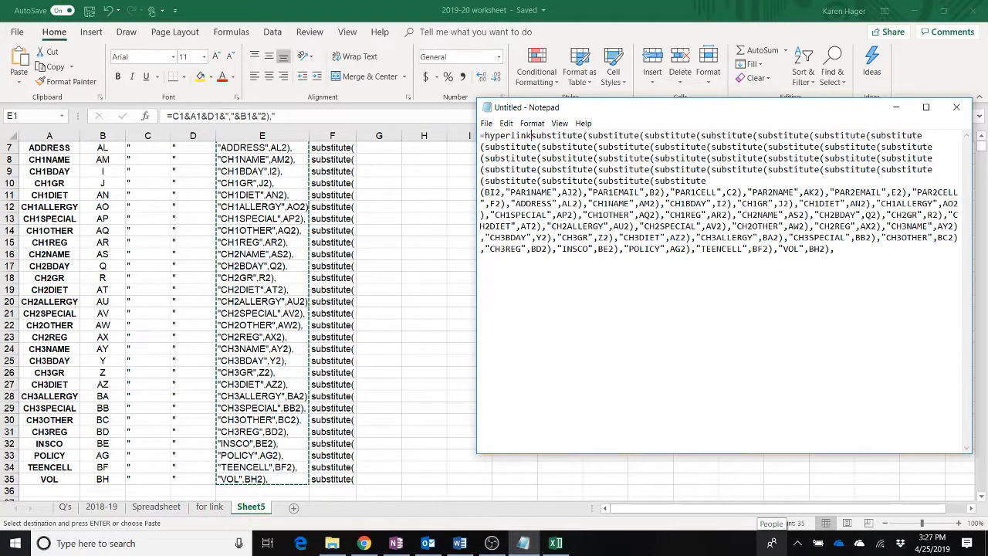
type("(")
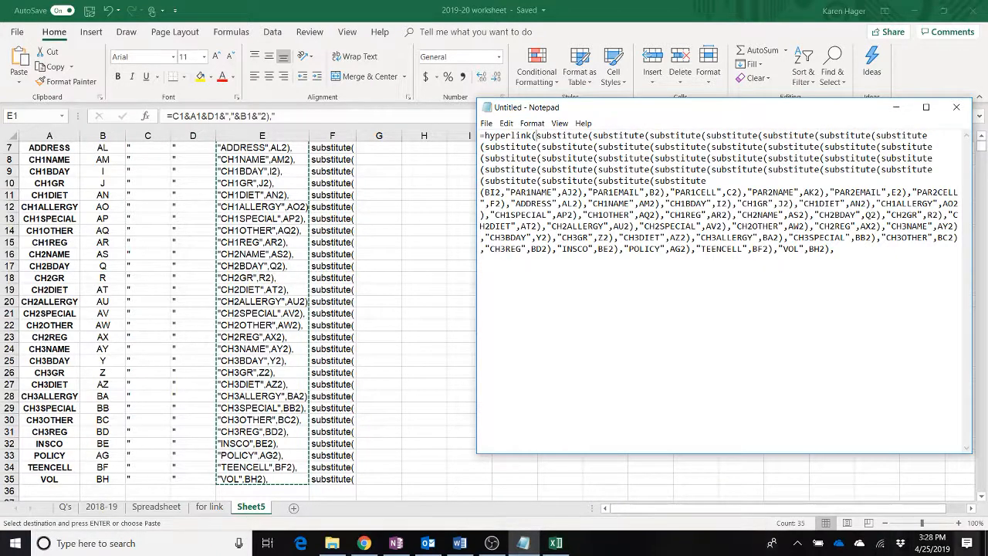
left_click(842, 249)
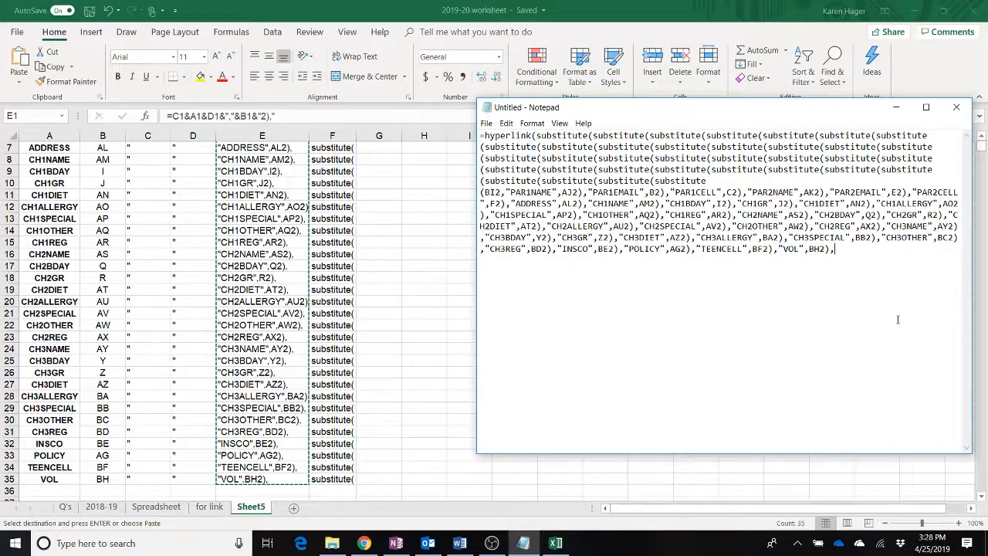
type("\"REGISTER\")")
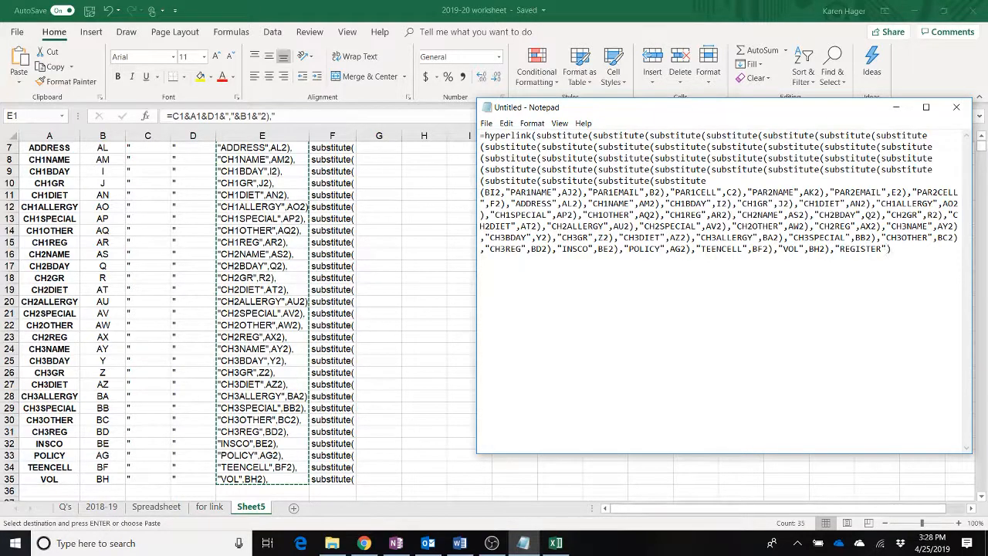